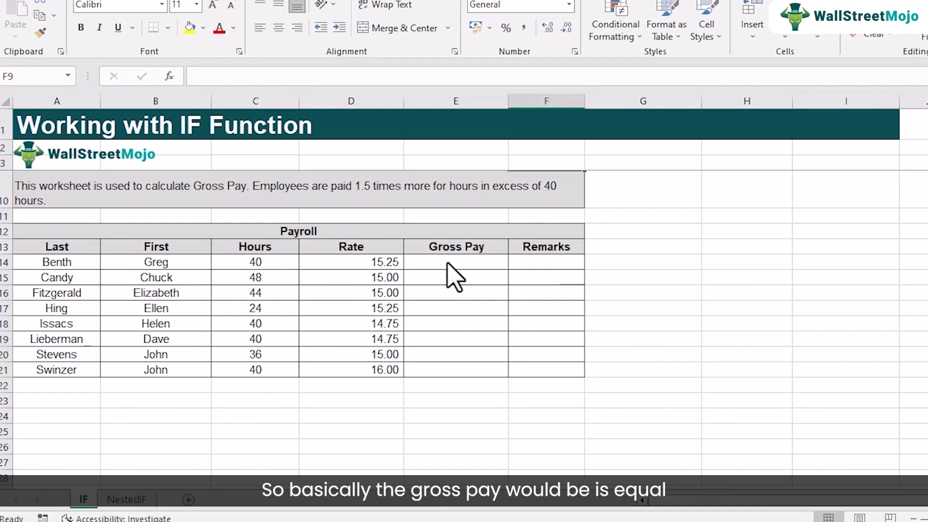
Calculate gross pay as hours times rate with =C14*D14 in E14 and fill the formula down to E21
left_click(443, 277)
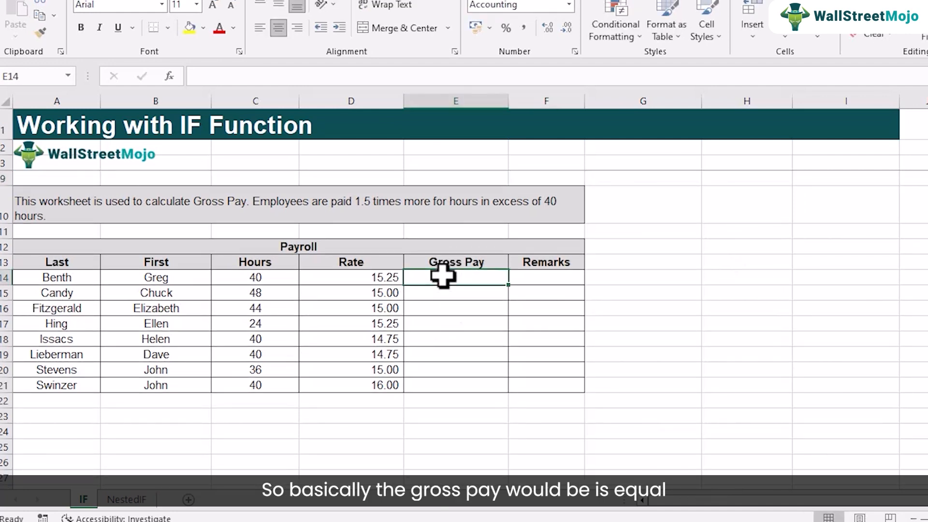
type("=")
left_click(267, 278)
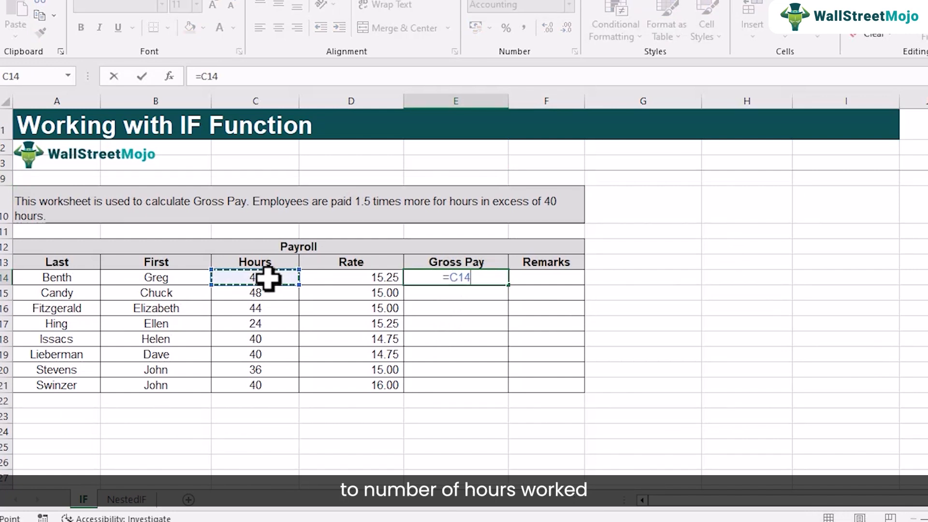
type("*")
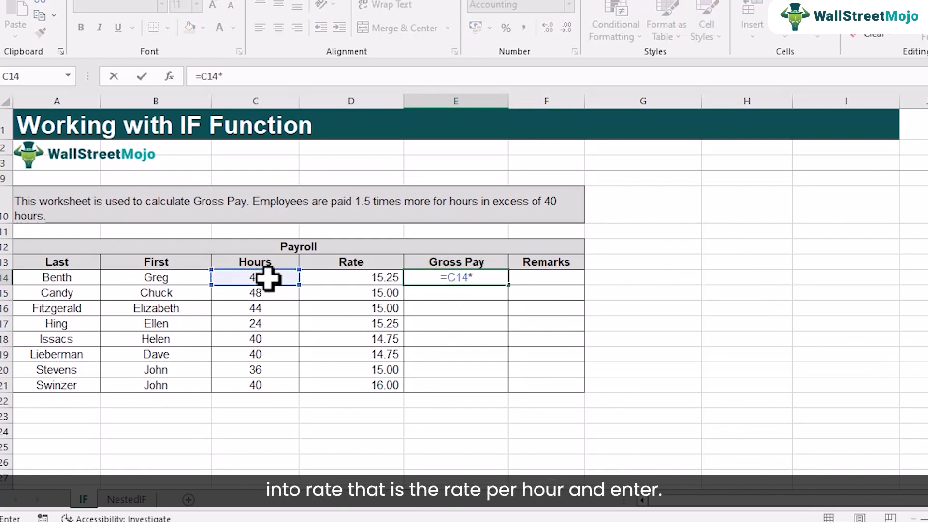
left_click(351, 280)
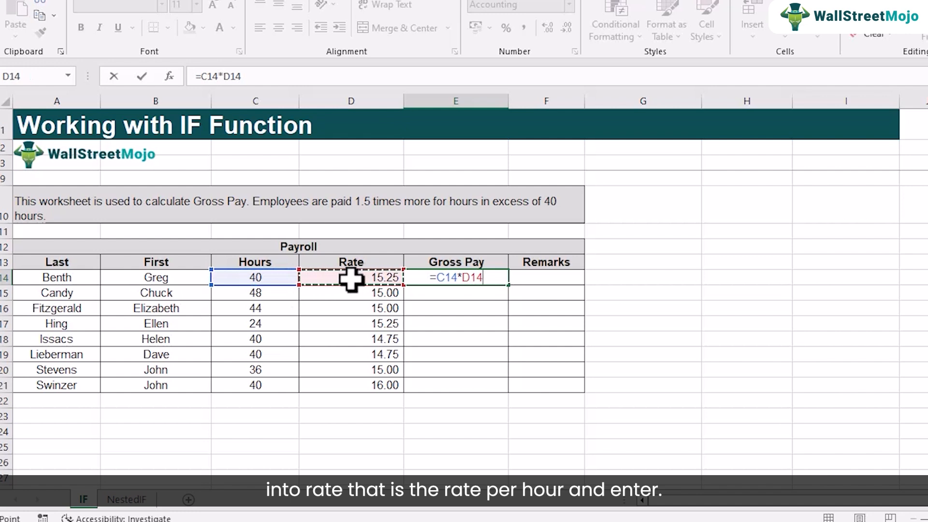
key("Return")
left_click(473, 278)
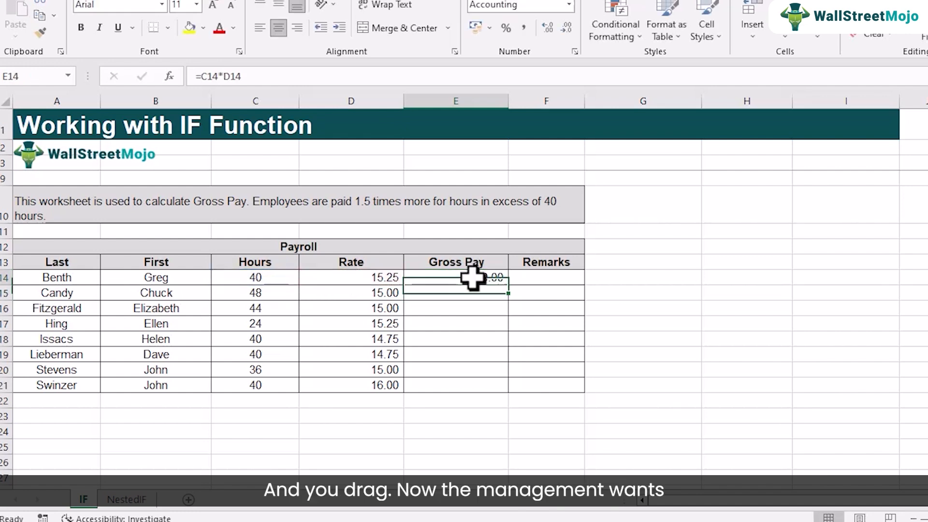
left_click_drag(509, 285, 521, 393)
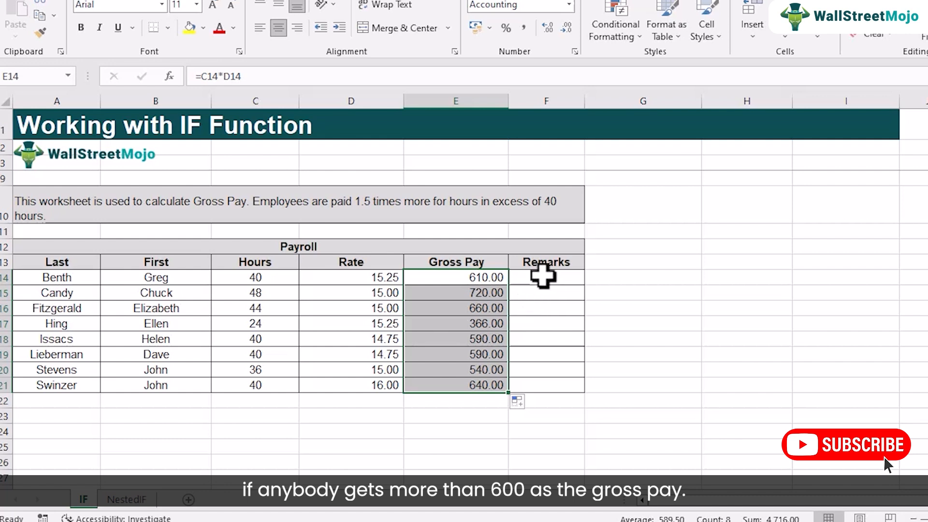
Format the gross pay values as Accounting with the $ English (United States) symbol
right_click(472, 304)
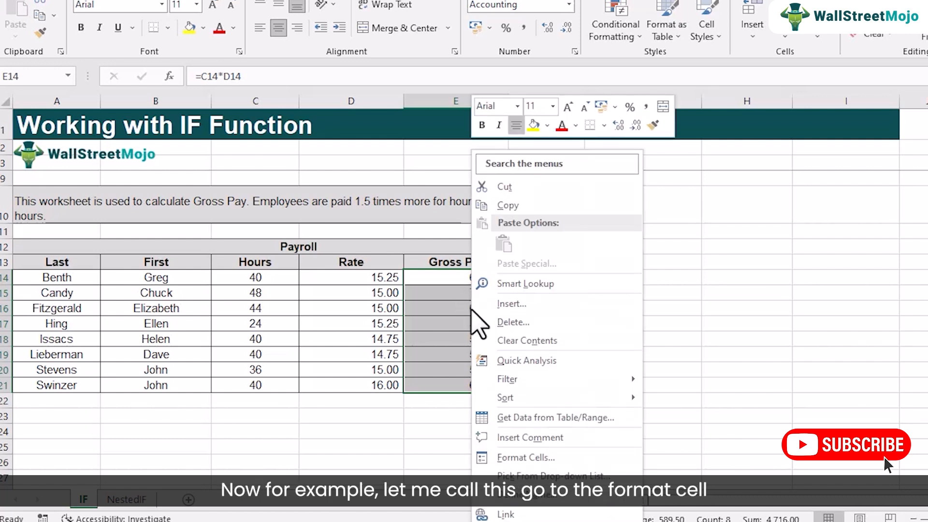
left_click(505, 457)
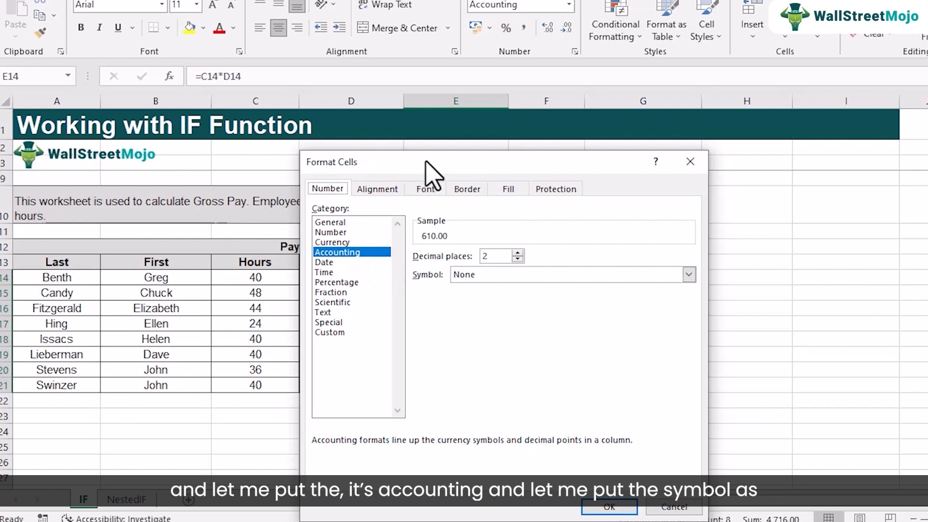
left_click_drag(425, 162, 314, 155)
left_click(545, 248)
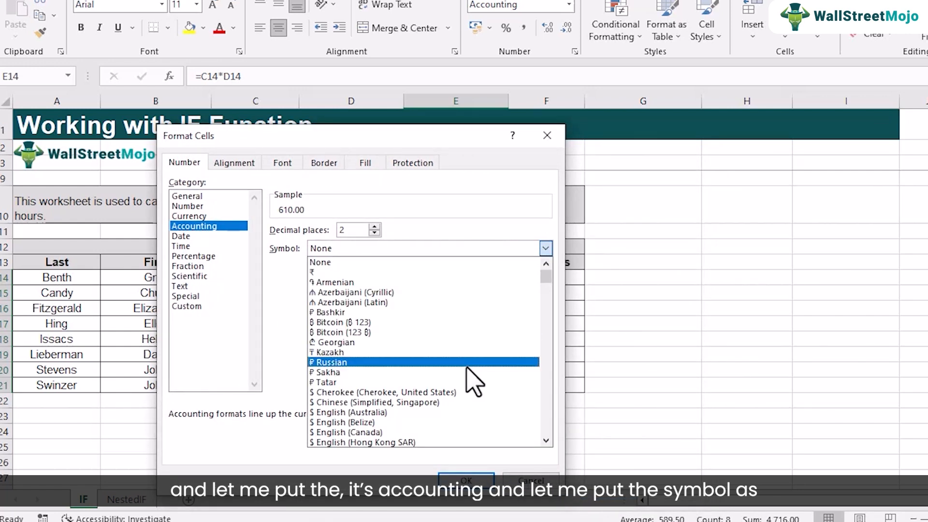
scroll(472, 377, "down", 2)
scroll(473, 382, "down", 1)
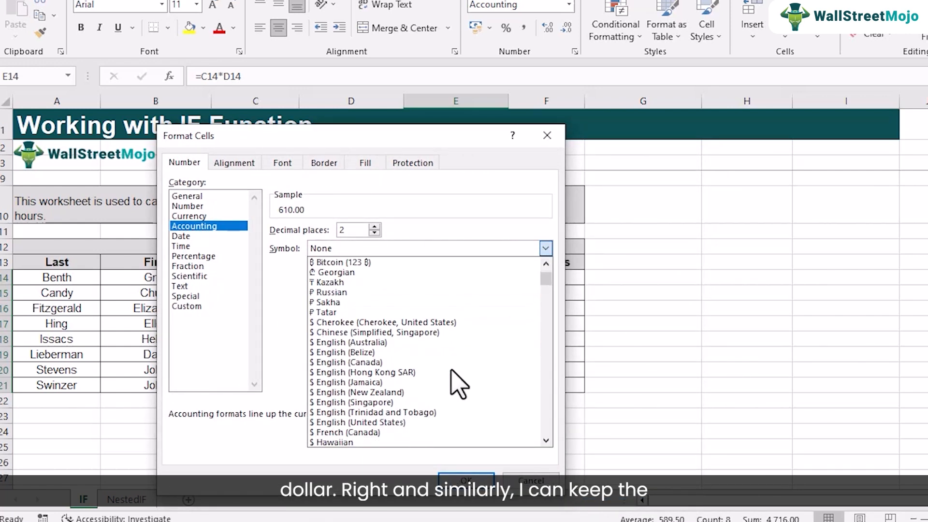
left_click(419, 422)
left_click(468, 481)
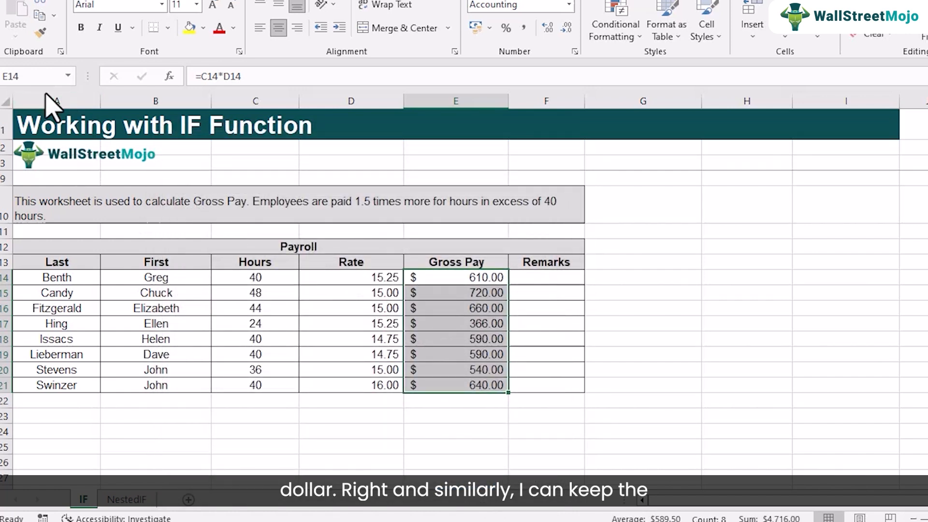
Copy the dollar accounting format from the Gross Pay cells to the rates in D14:D21 with Format Painter
left_click(40, 32)
left_click_drag(363, 279, 357, 383)
left_click(457, 349)
Insert the IF function from the Logical category into the first Remarks cell, F14
left_click(534, 283)
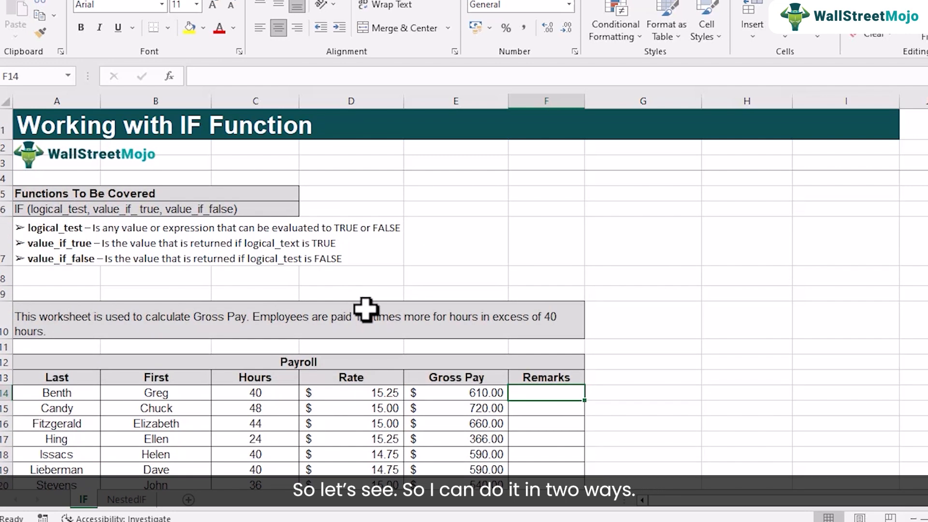
scroll(366, 309, "down", 1)
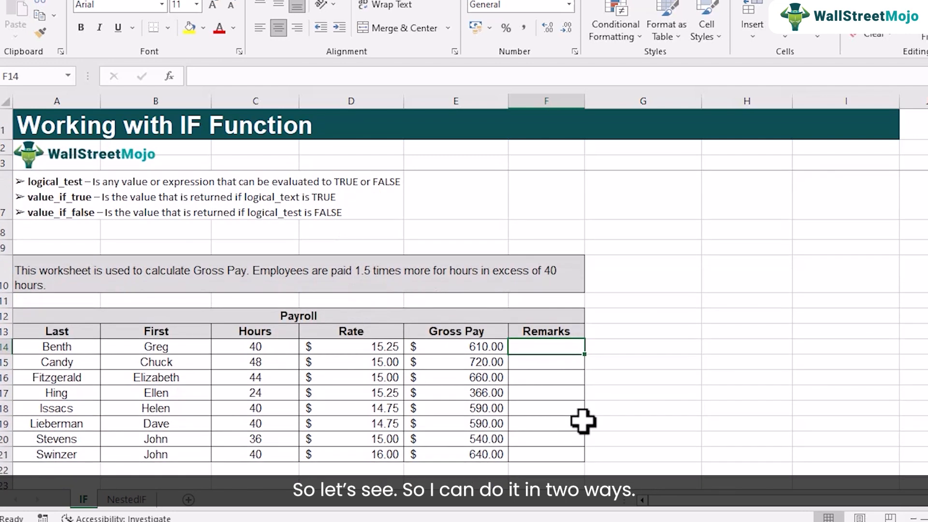
left_click(872, 252)
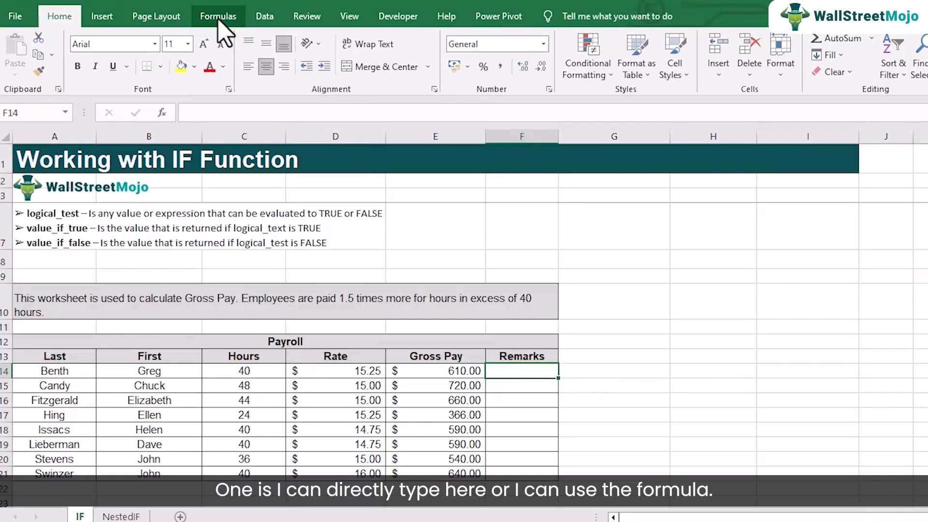
left_click(220, 8)
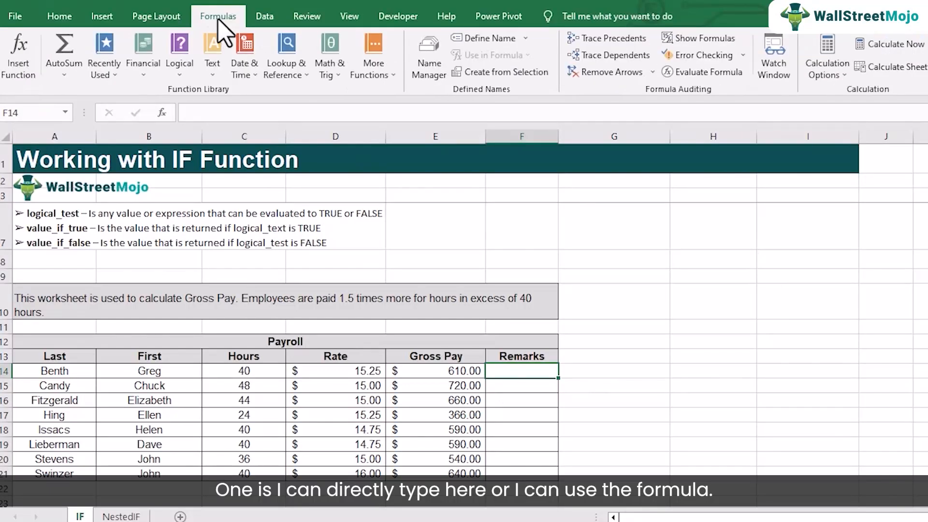
left_click(27, 72)
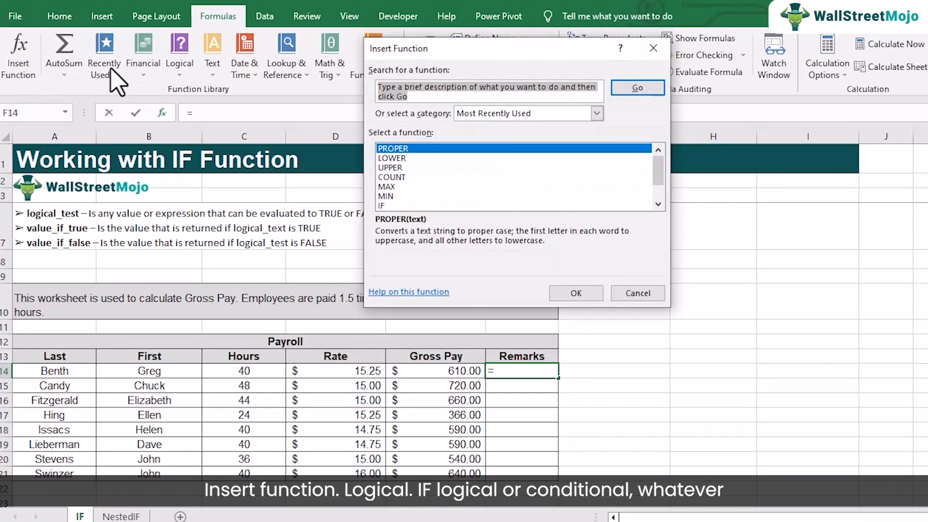
left_click(599, 113)
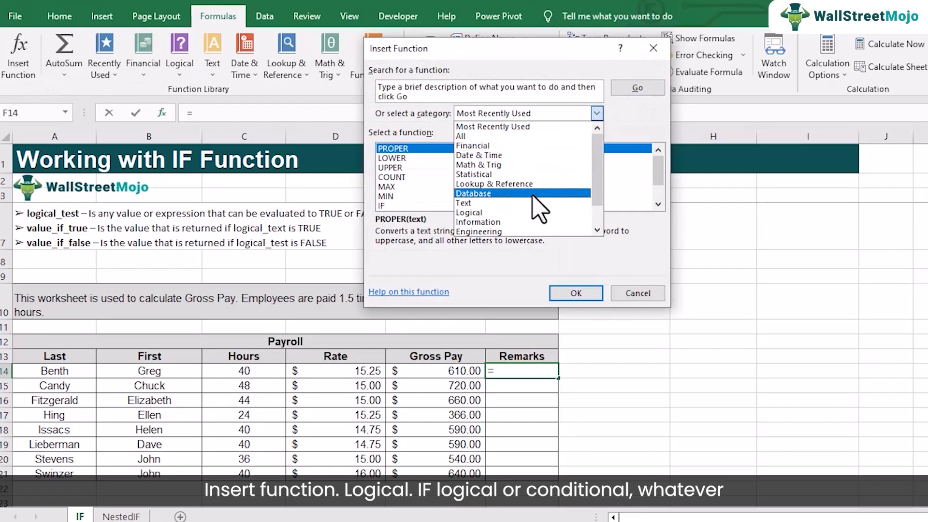
left_click(496, 191)
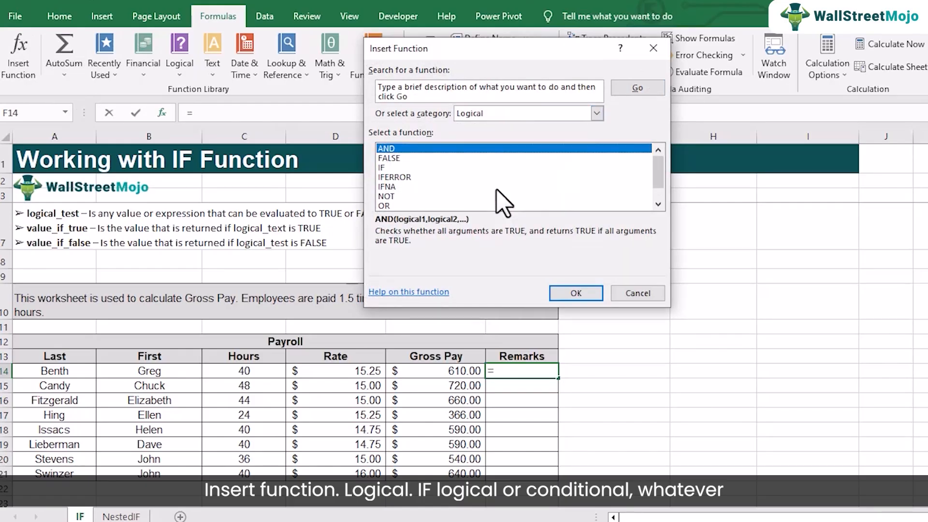
left_click(388, 168)
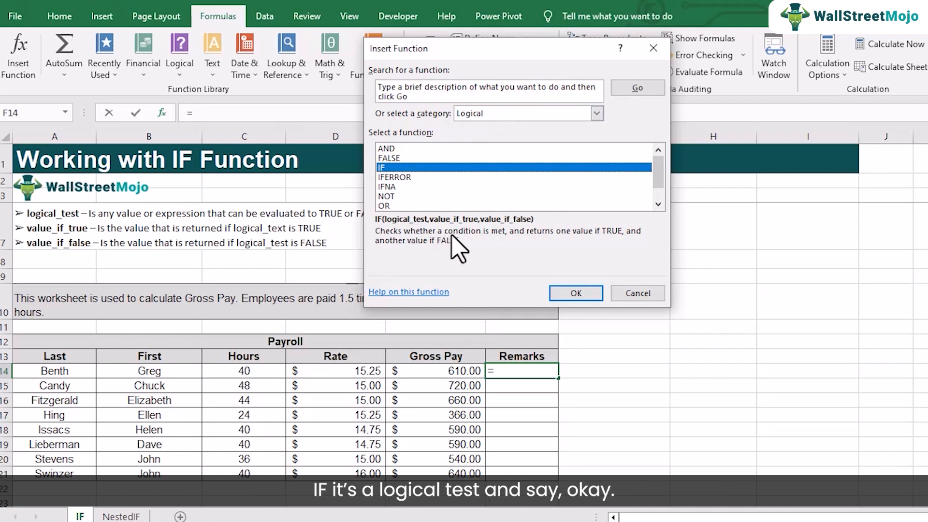
left_click(575, 293)
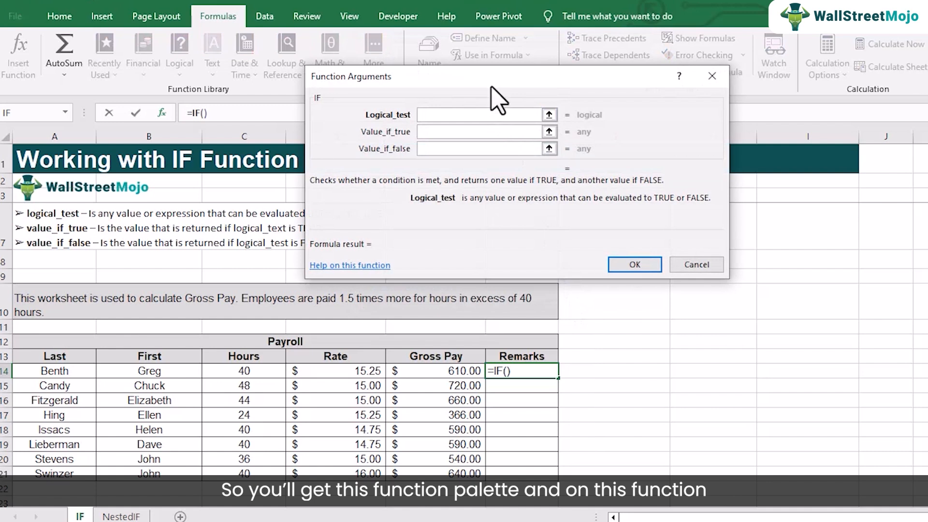
Set the IF function's logical test to E14>=600
left_click_drag(497, 94, 749, 377)
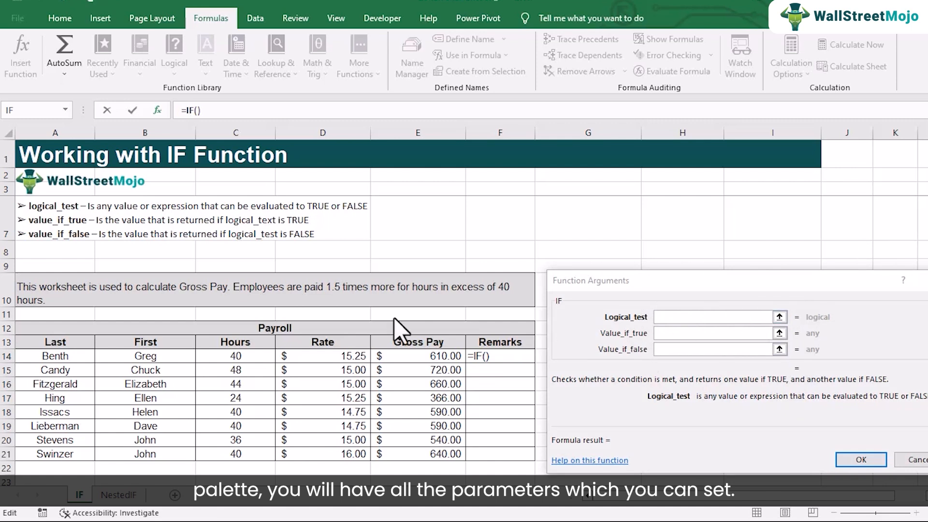
left_click(681, 318)
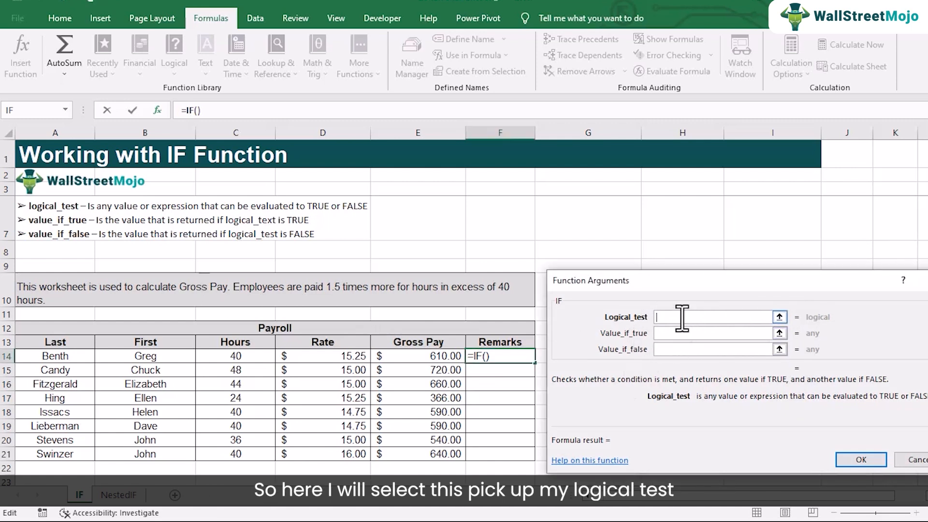
left_click(415, 358)
type(">=600")
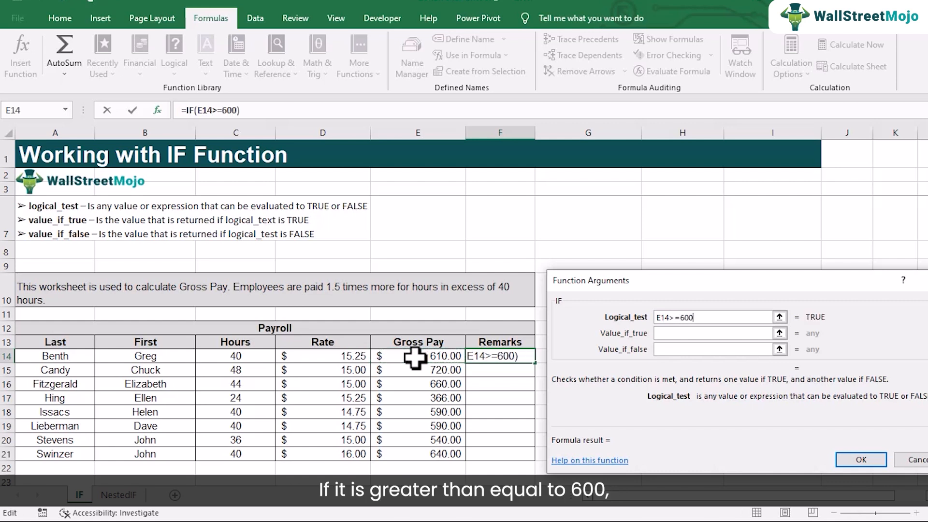
Set the IF function to return "HIGH" if true and "LOW" if false, and enter it in the cell
left_click(671, 332)
type("\"HIGH\"")
left_click(672, 350)
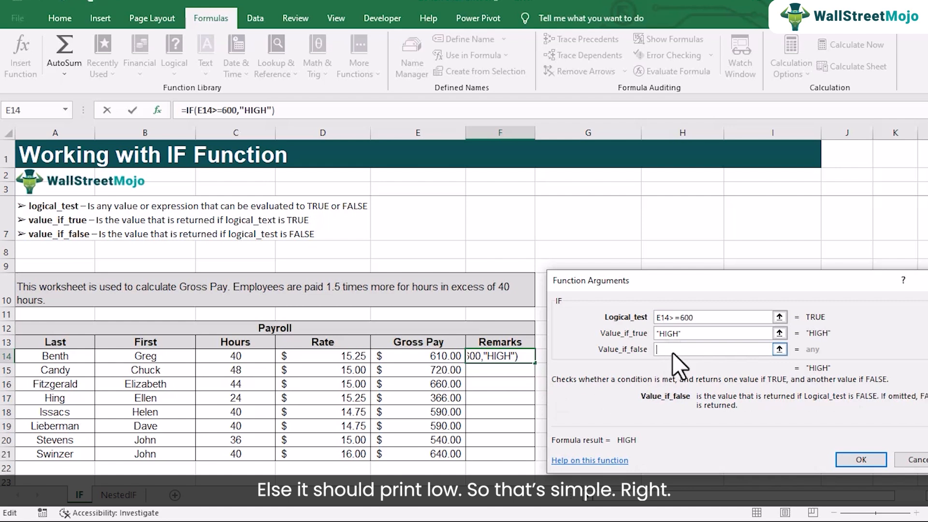
type("\"L")
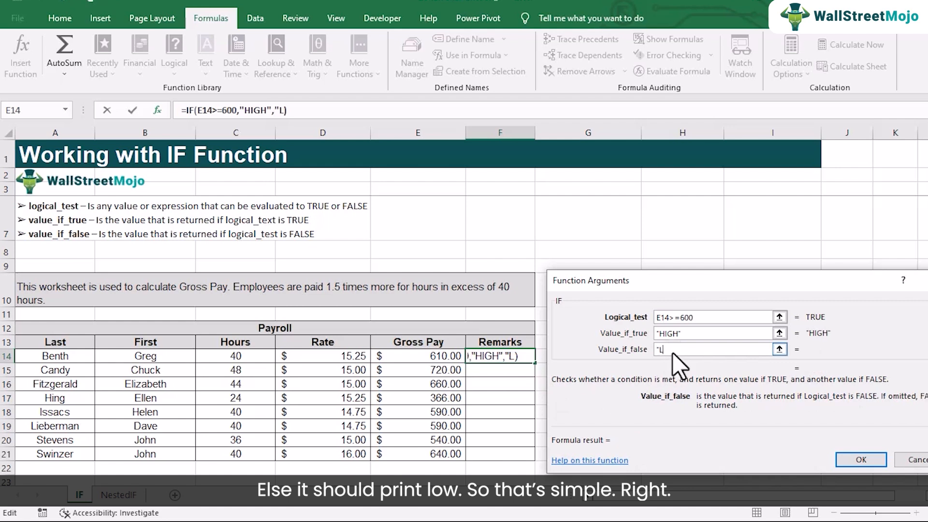
type("OW\"")
key("BackSpace")
key("BackSpace")
key("BackSpace")
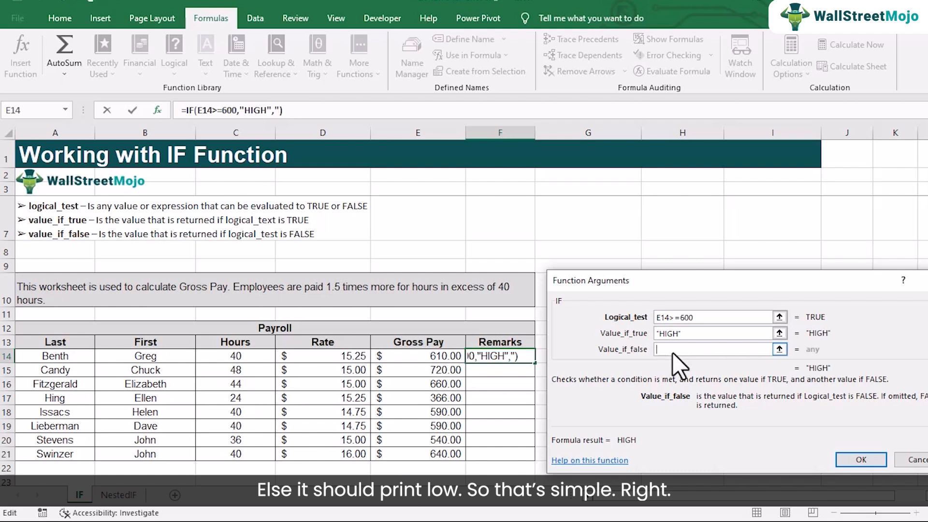
type("\"LOW\"")
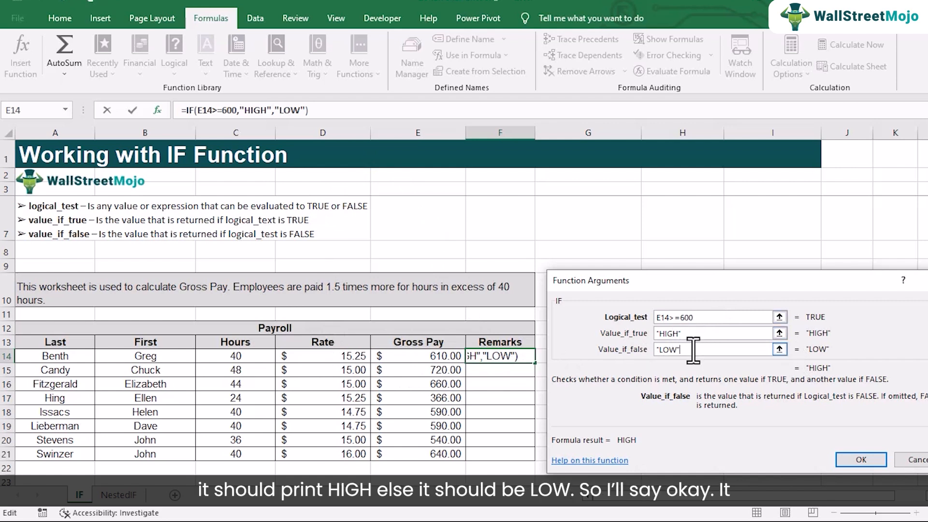
left_click(862, 456)
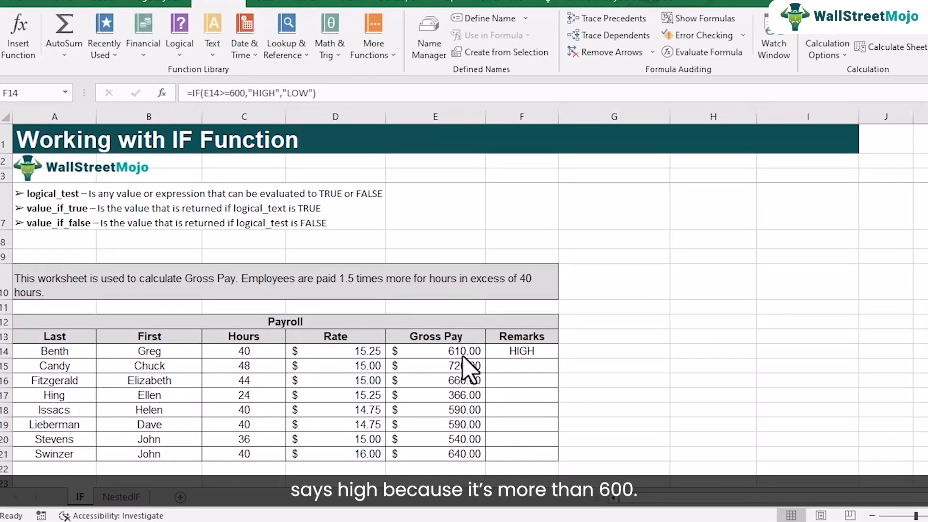
Fill the IF formula from F14 down the Remarks column to F21
left_click(533, 352)
left_click_drag(560, 362, 549, 465)
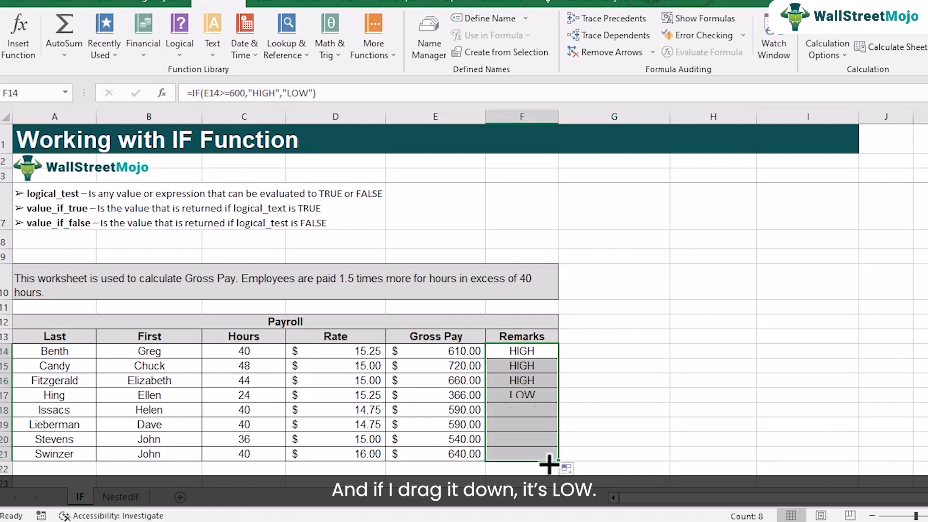
Review the HIGH and LOW remarks down the column and examine the IF formula in F14
left_click(535, 408)
left_click(534, 424)
left_click(532, 439)
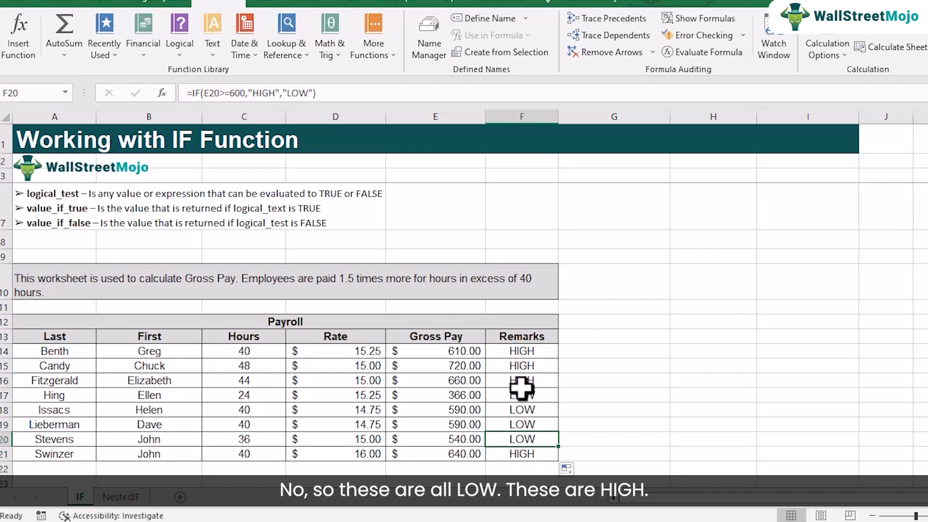
left_click_drag(525, 357, 528, 384)
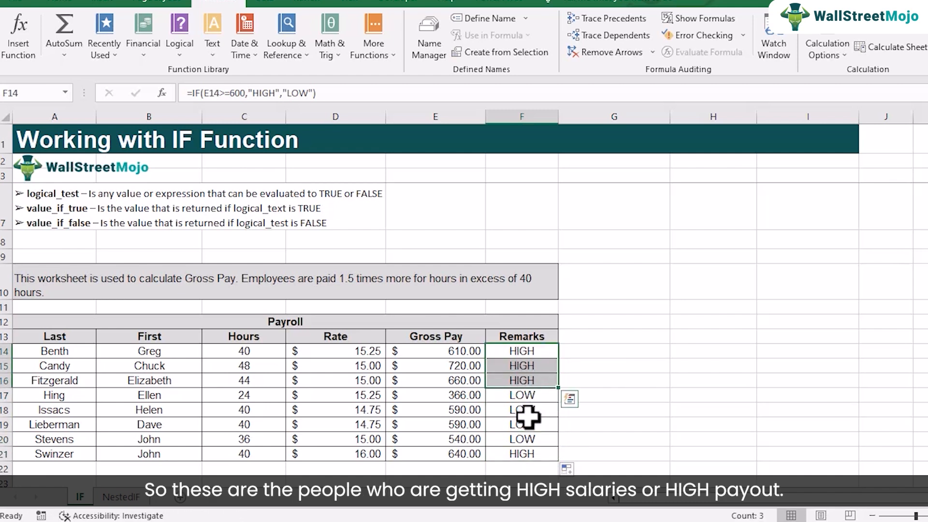
left_click(525, 454)
left_click_drag(526, 395, 532, 438)
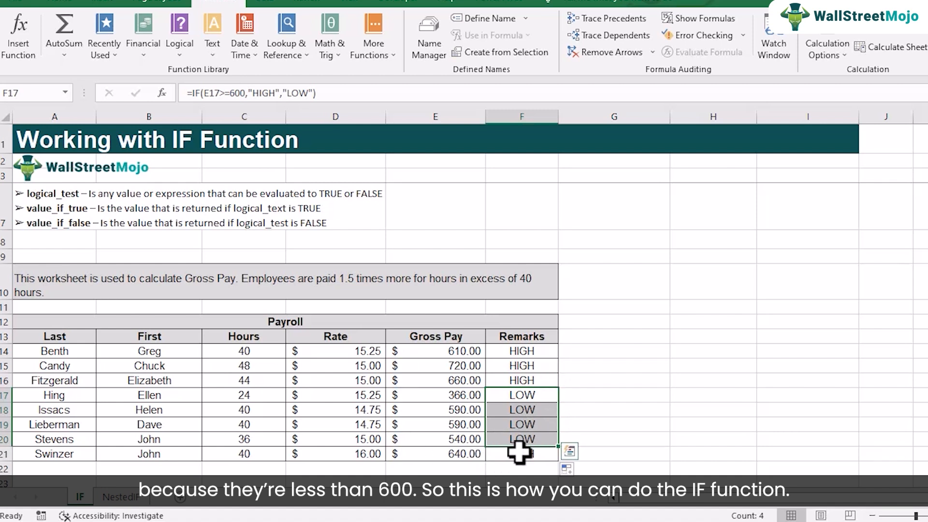
left_click(516, 356)
double_click(514, 356)
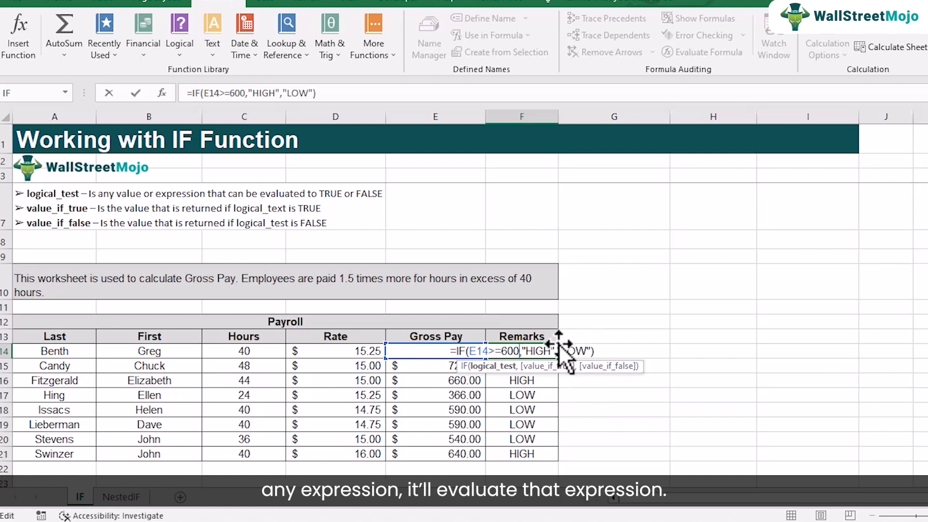
key("Return")
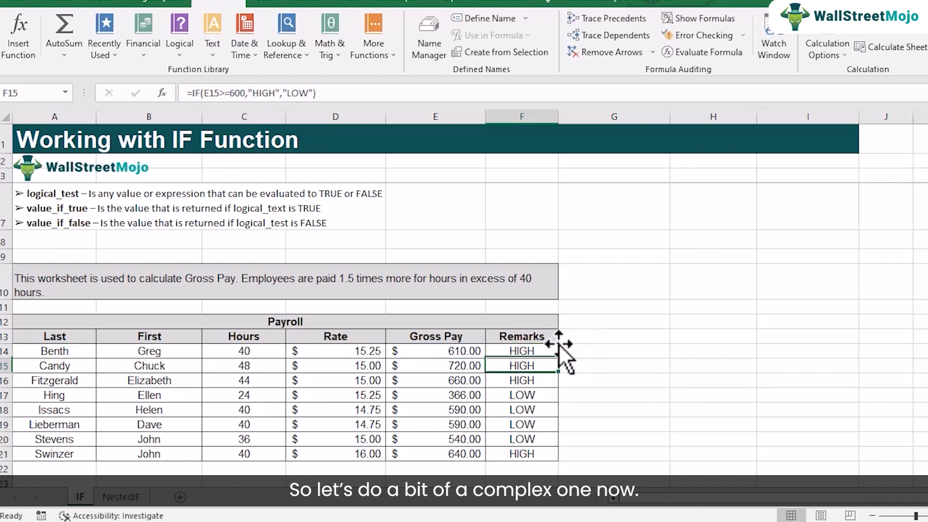
Clear the contents of the Gross Pay and Remarks cells in E14:F21
left_click_drag(476, 352, 525, 454)
key("Delete")
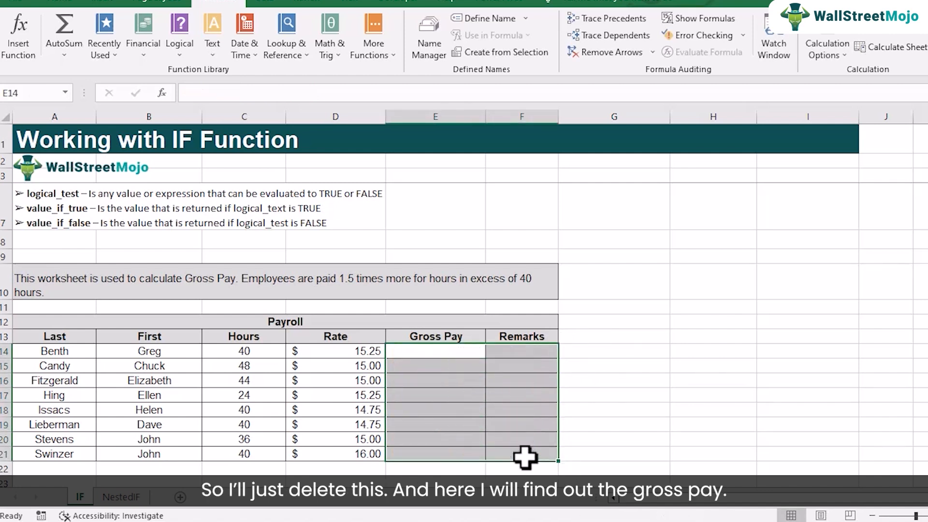
Insert the logical IF function in the first Gross Pay cell, E14, and open its arguments
left_click(424, 354)
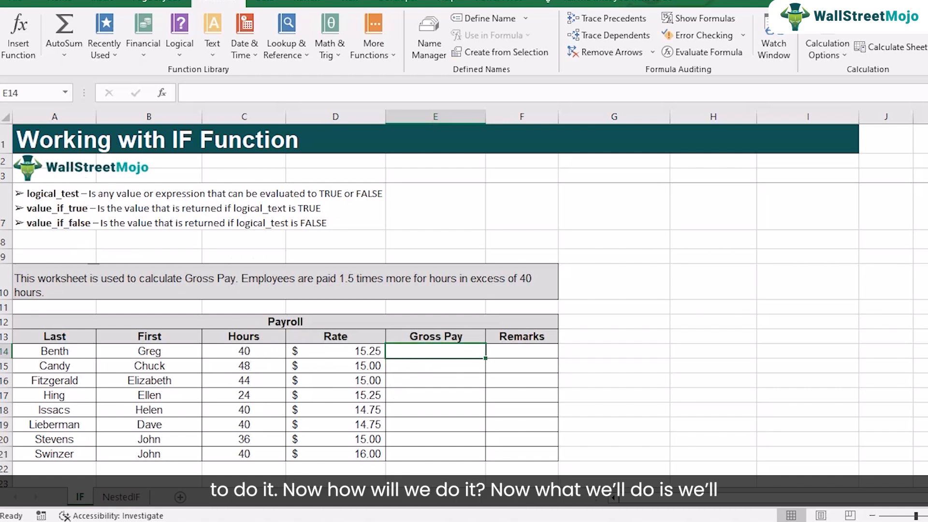
left_click(912, 231)
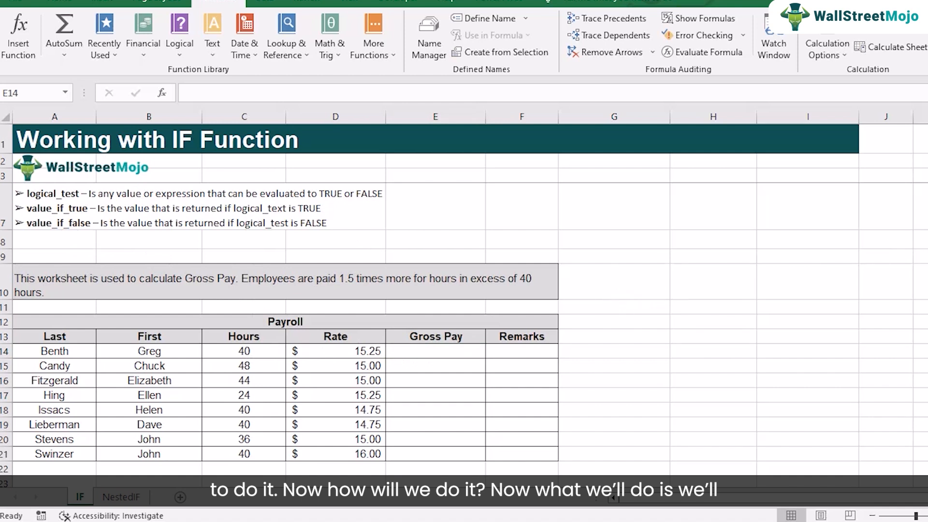
left_click(420, 353)
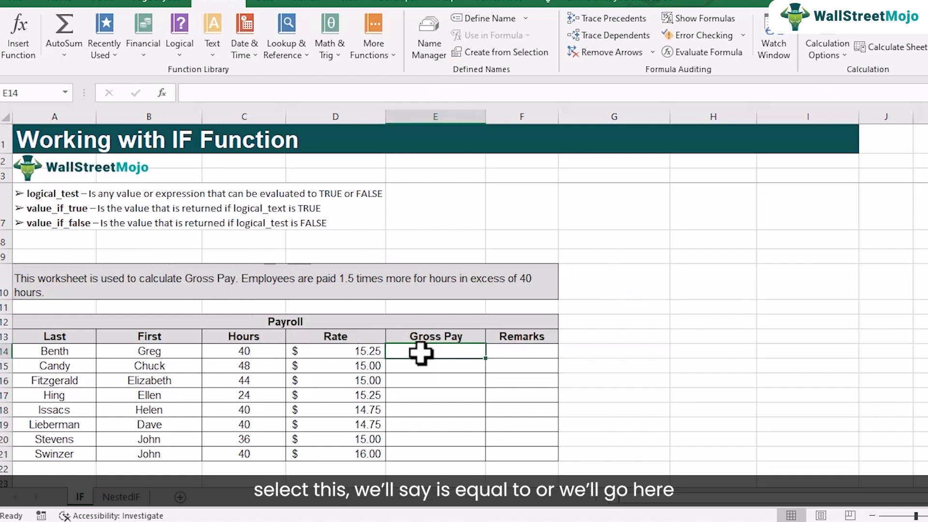
type("=")
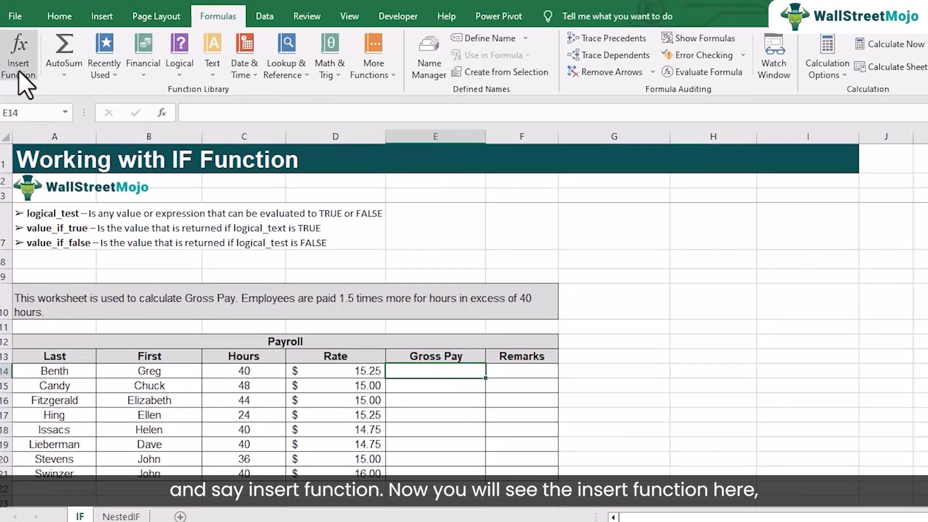
left_click(19, 72)
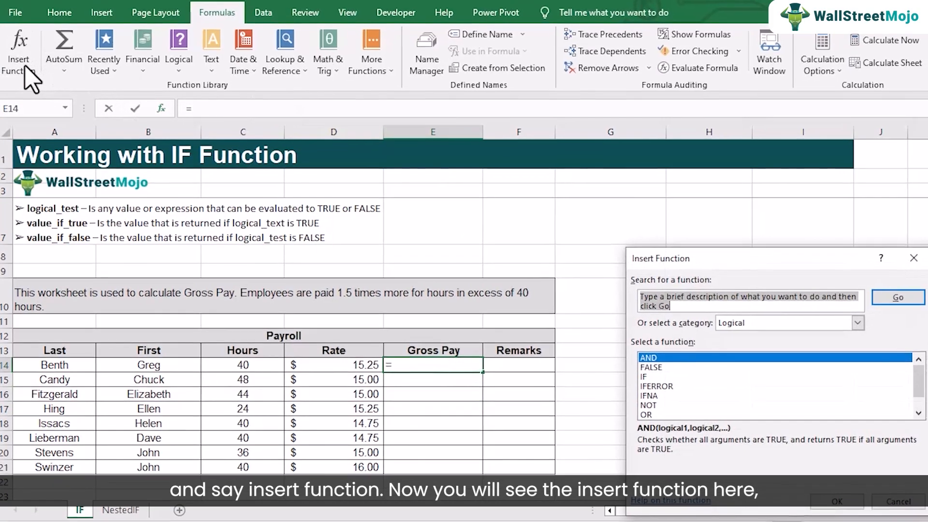
left_click(647, 365)
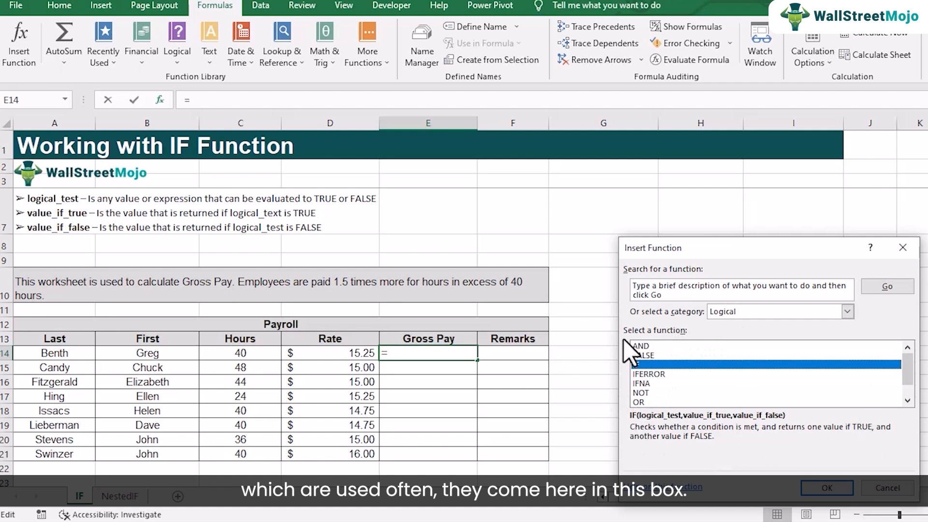
left_click(838, 487)
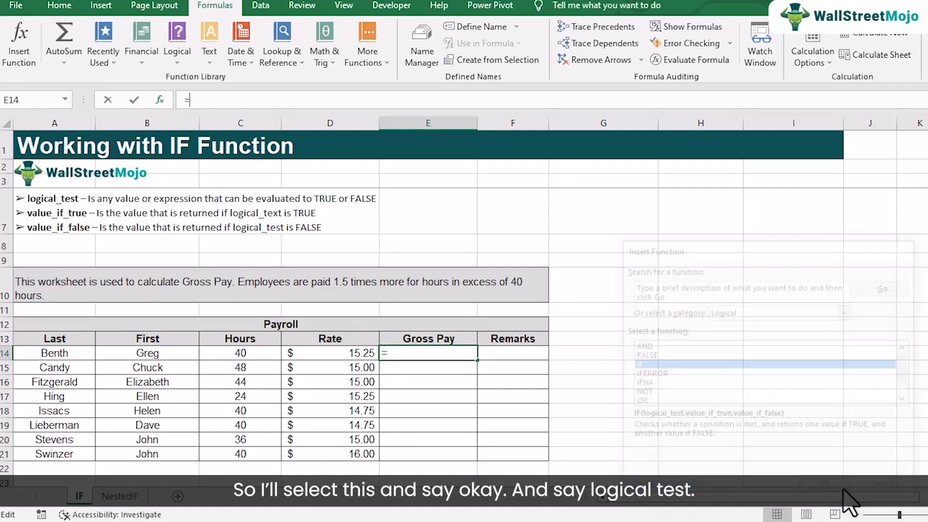
mouse_move(710, 275)
left_mouse_down()
mouse_move(719, 285)
mouse_move(720, 265)
left_mouse_up()
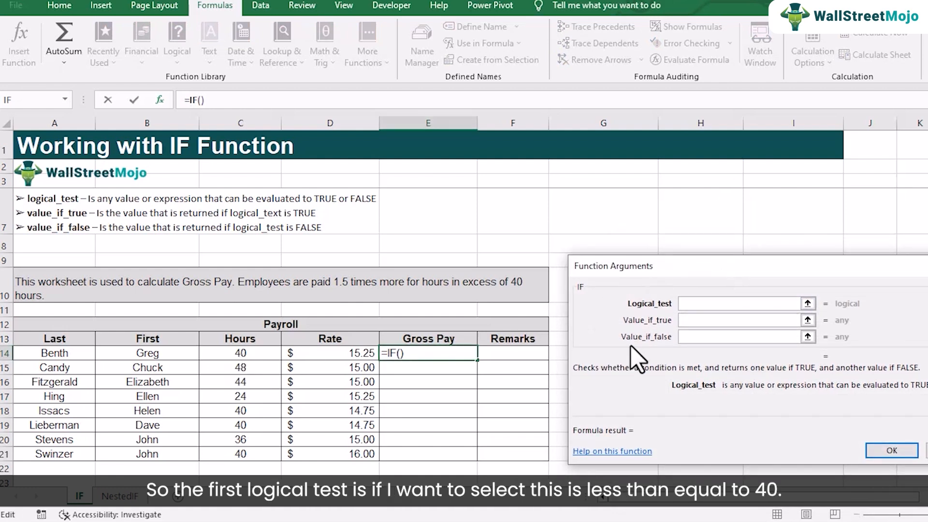
Set the IF function's logical test to C14<=40 and its value if true to D14*C14
left_click(247, 354)
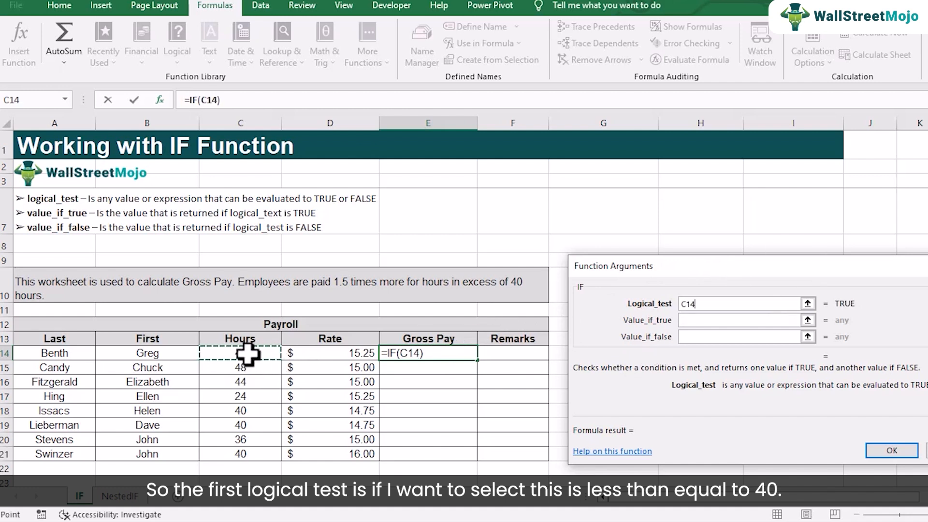
type("<")
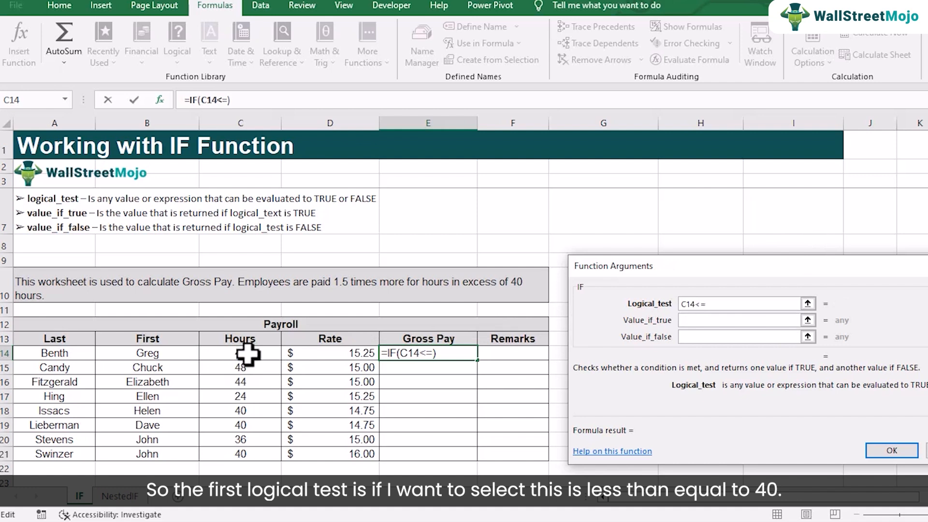
type("=40")
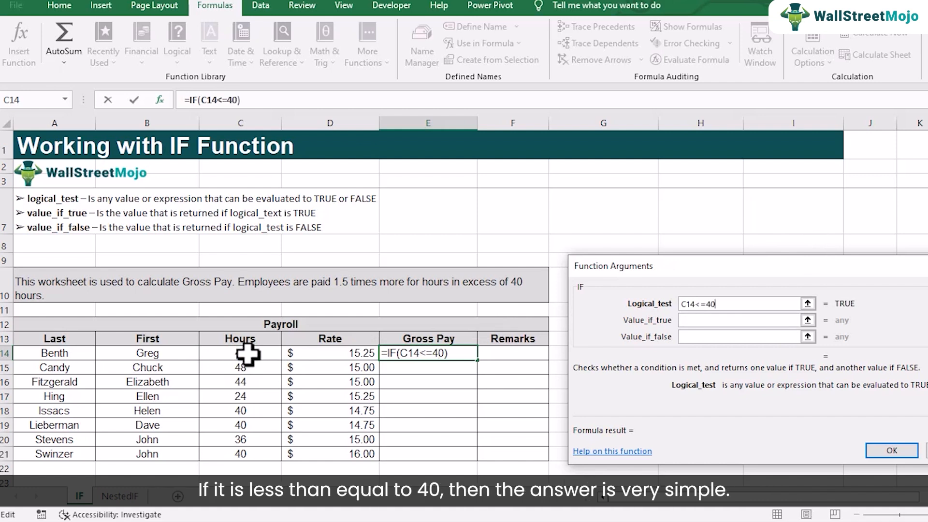
left_click(693, 321)
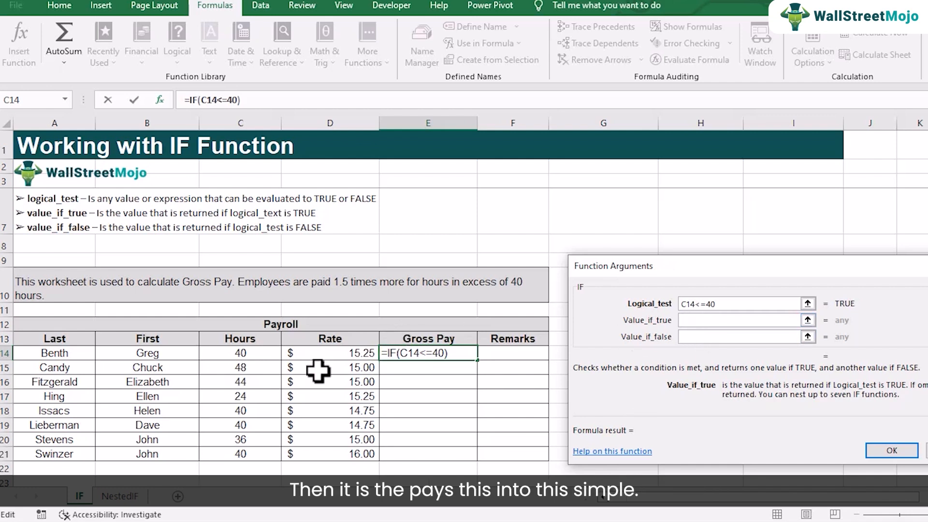
left_click(307, 355)
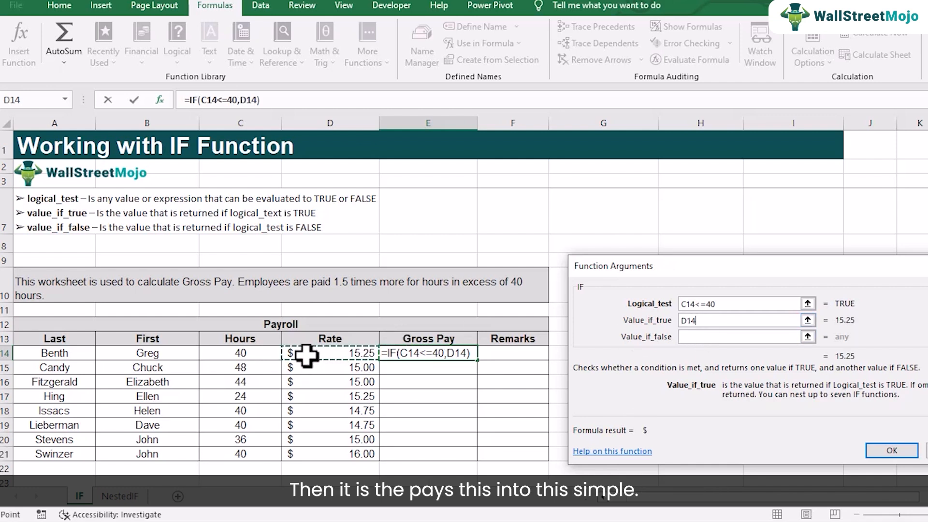
type("*")
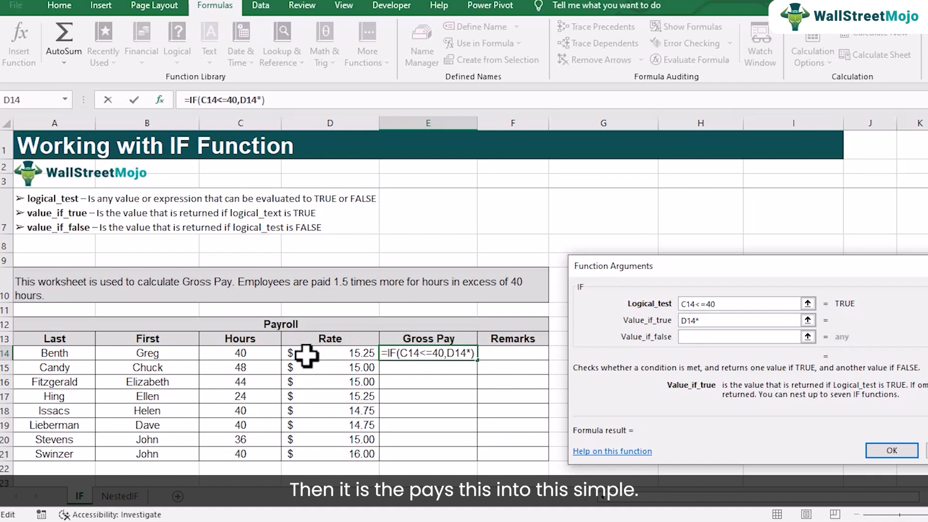
left_click(251, 355)
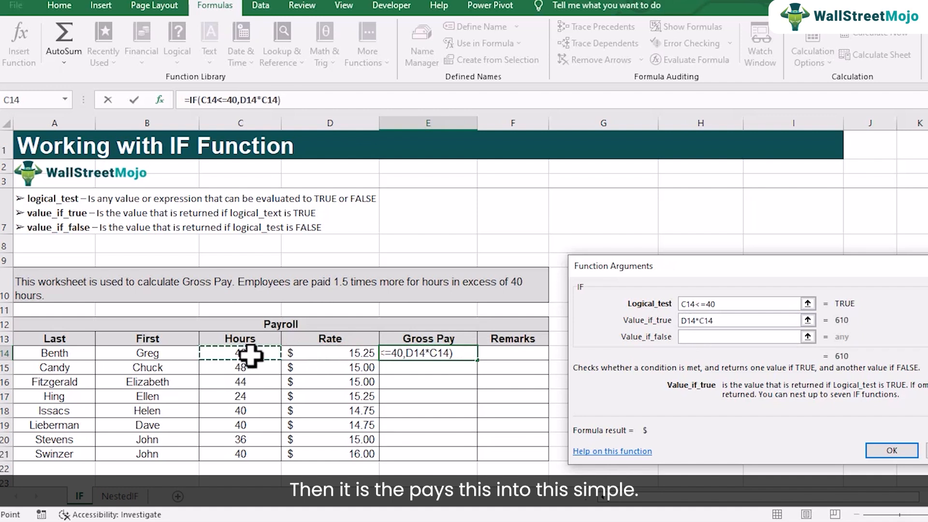
Begin the value if false with the regular pay for the first 40 hours, 40*D14+
left_click(694, 337)
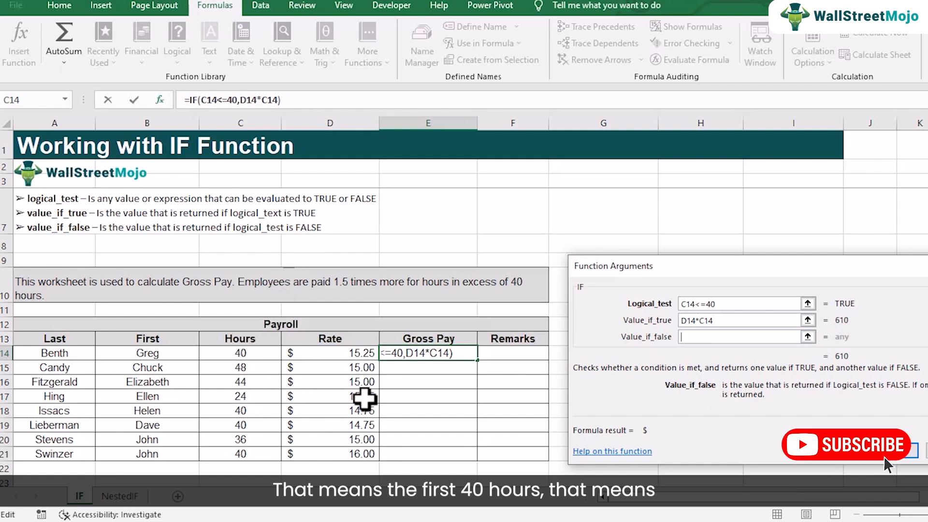
type("40*")
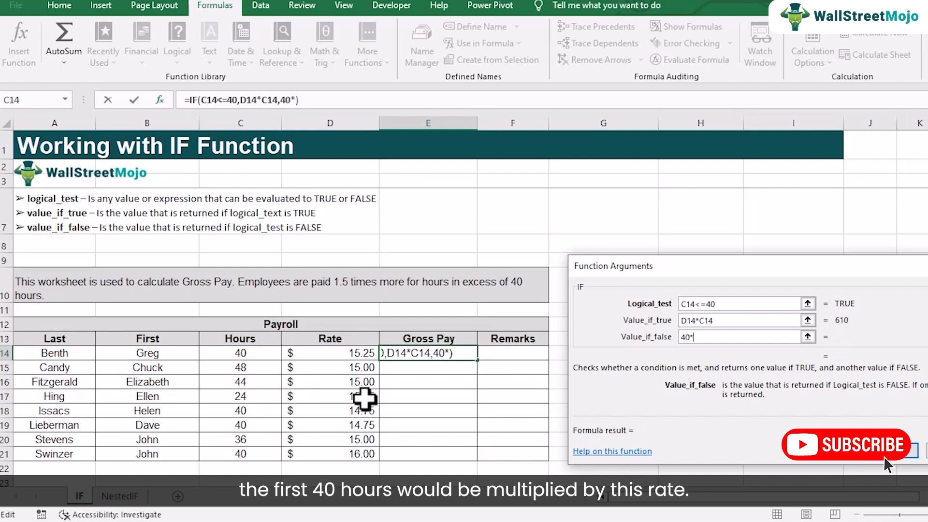
left_click(302, 352)
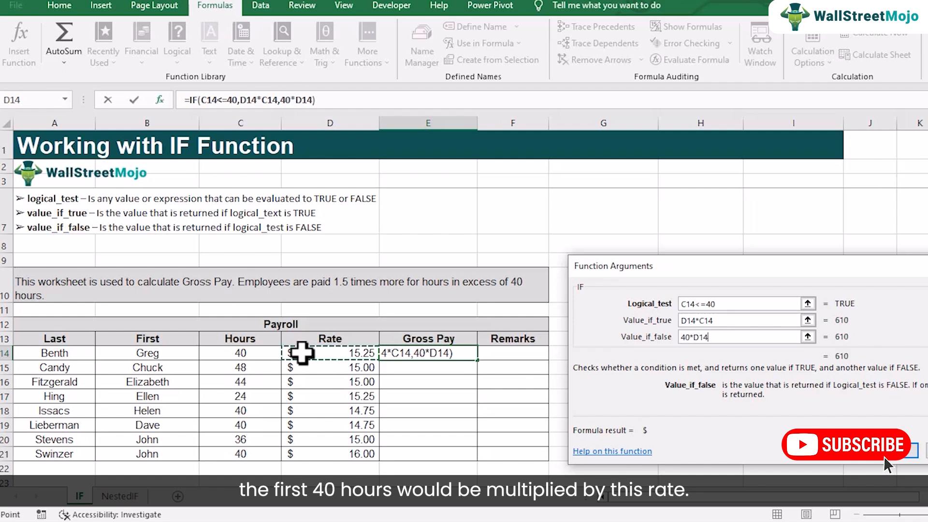
type("+")
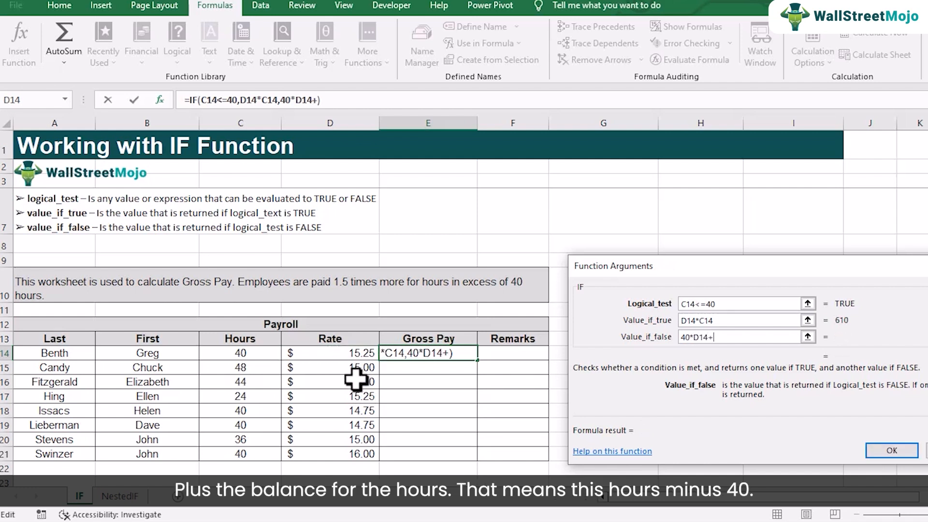
type("(")
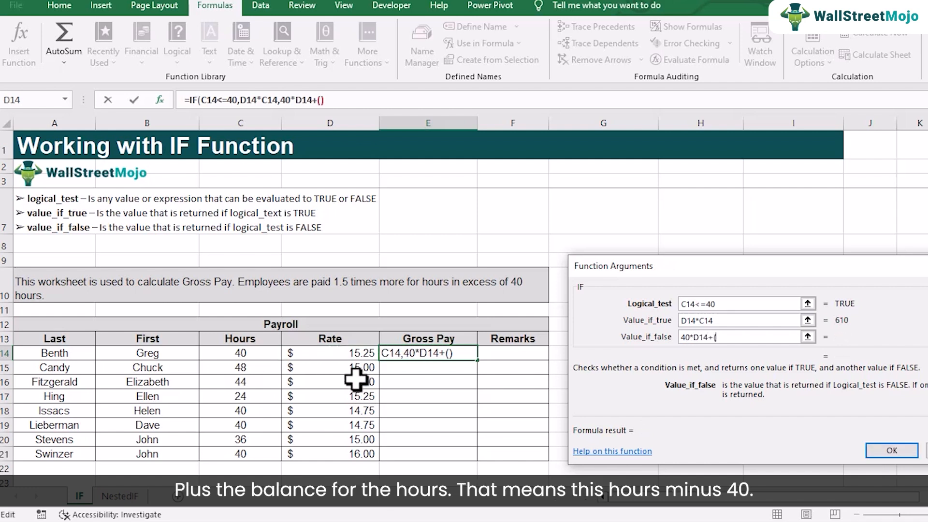
Add the overtime pay (C14-40)*1.5*D14 to the end of the value if false
left_click(240, 354)
type("-")
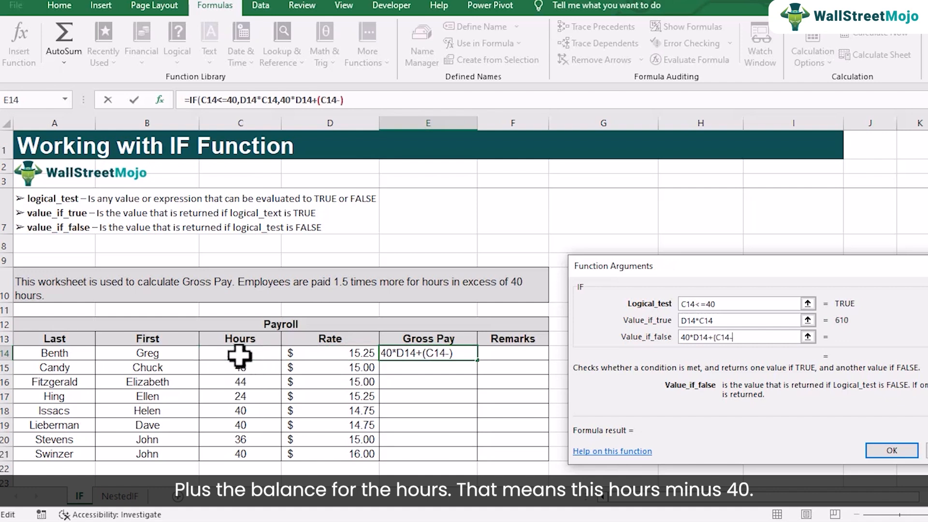
type("40)")
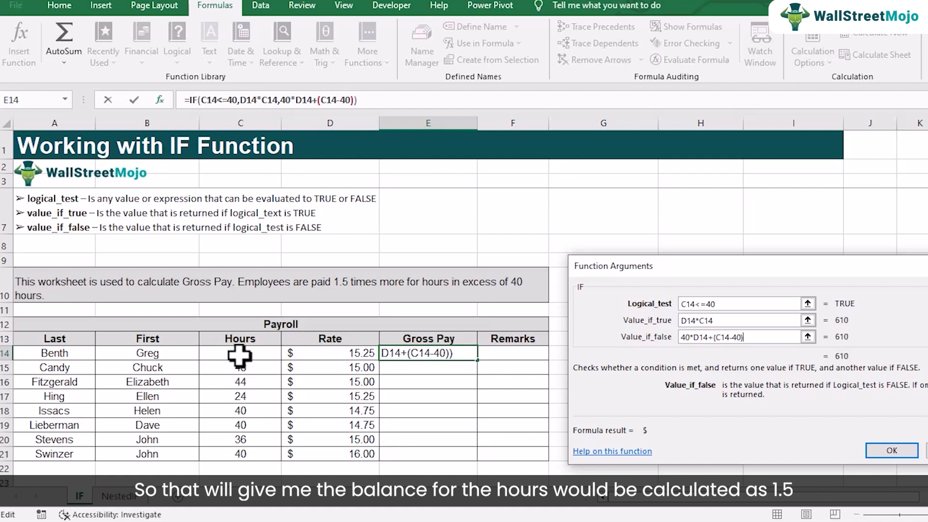
type("*1")
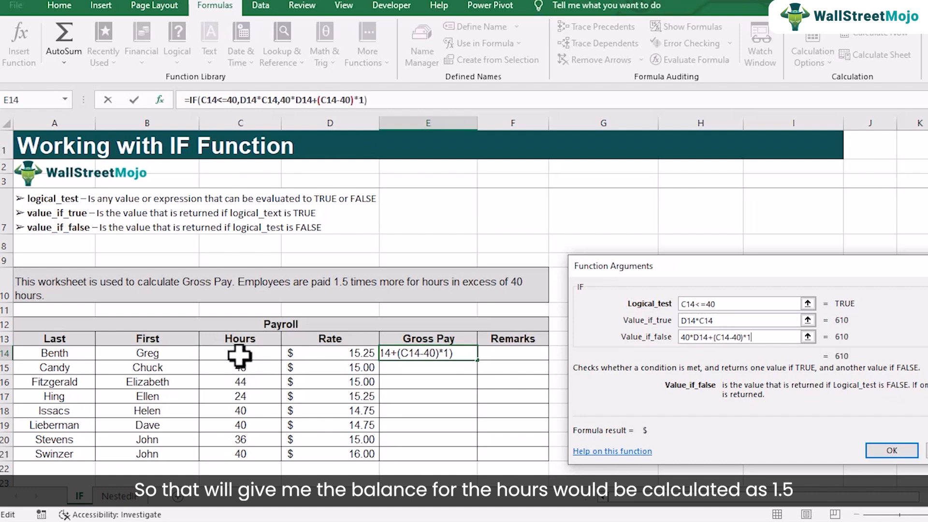
type(".5")
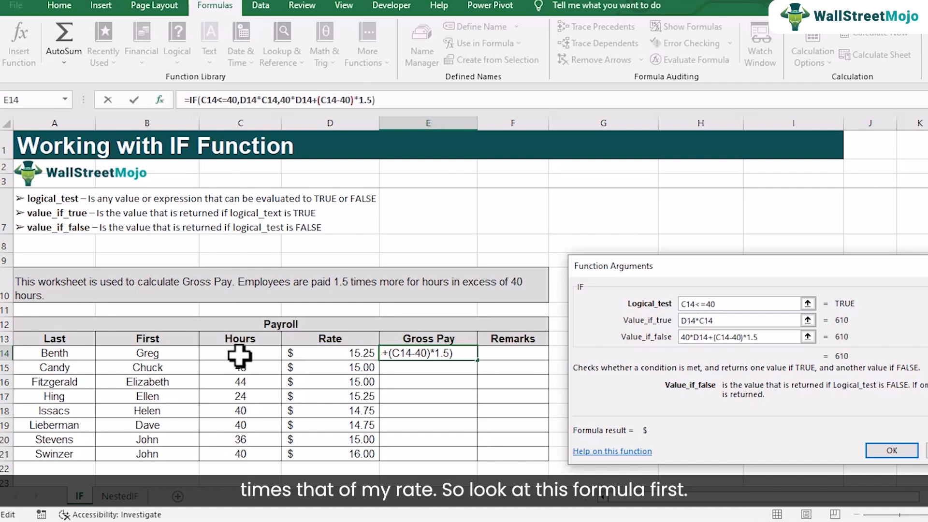
type("*")
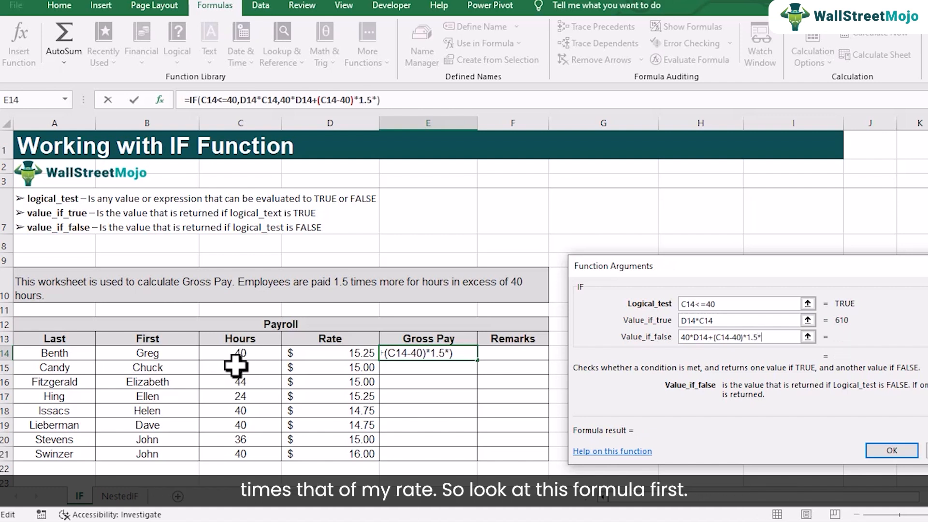
left_click(305, 356)
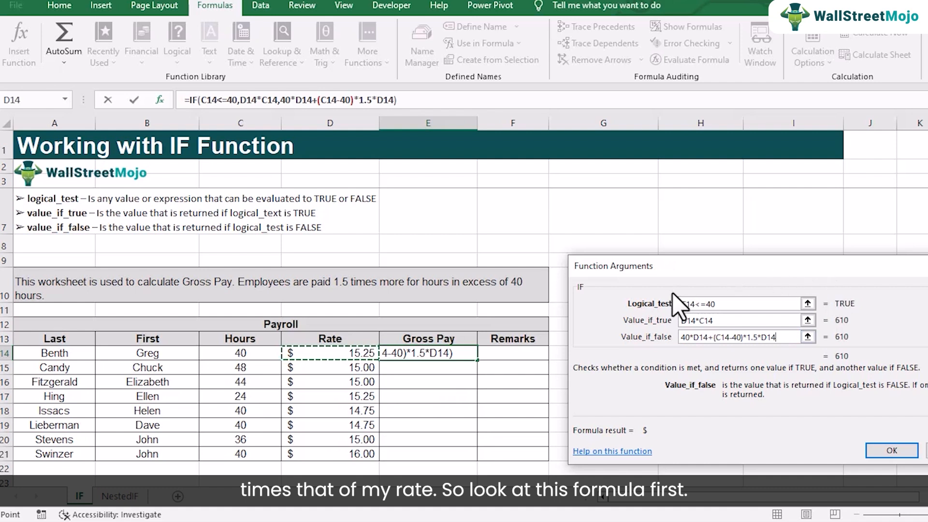
Enclose the 40*D14 part of the value if false in parentheses
left_click(680, 337)
type("(")
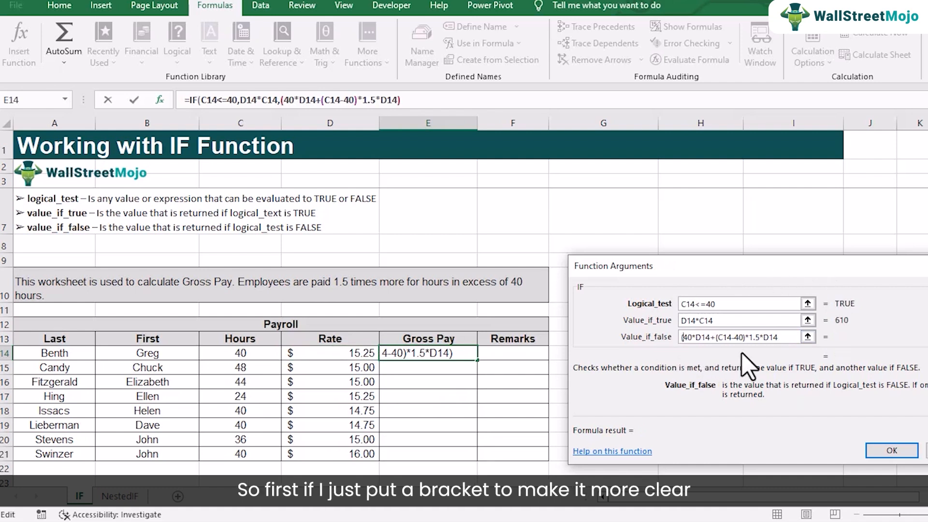
left_click(715, 337)
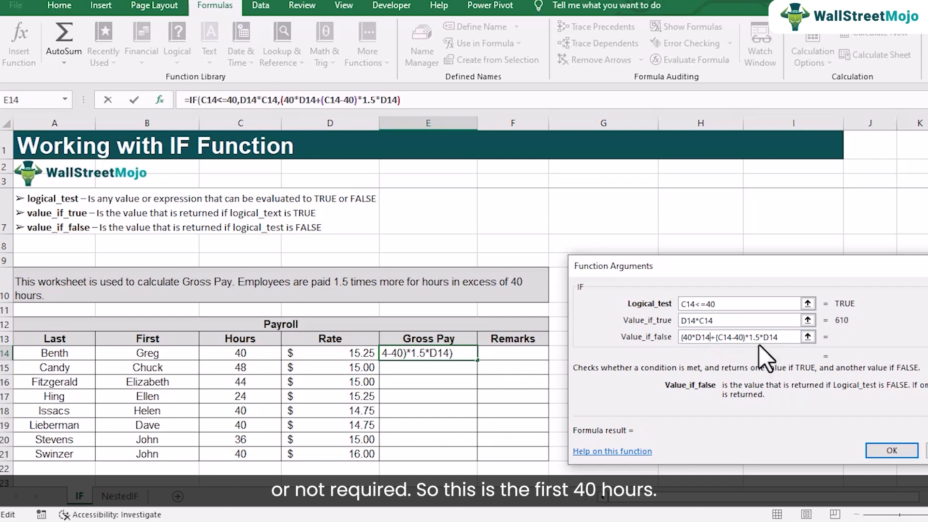
type(")")
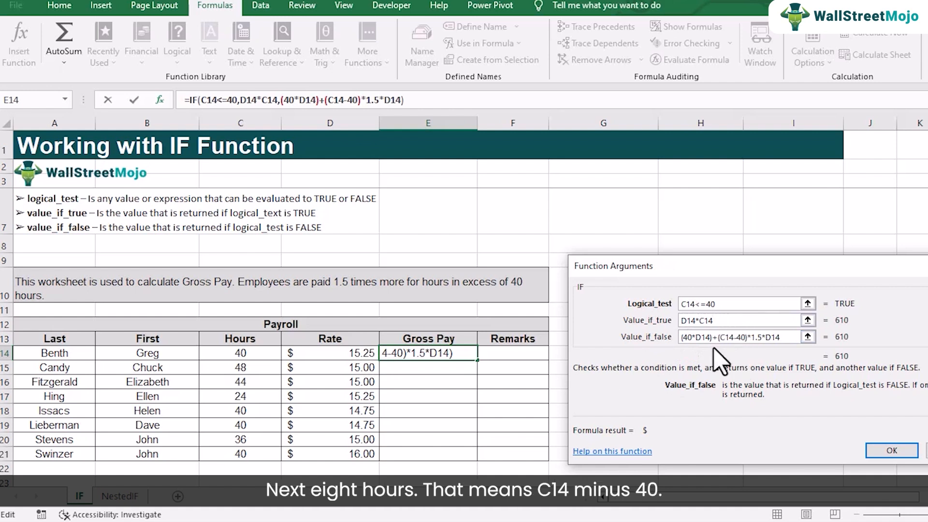
Enter the IF formula in E14 and fill it down the Gross Pay column to E21
left_click(761, 337)
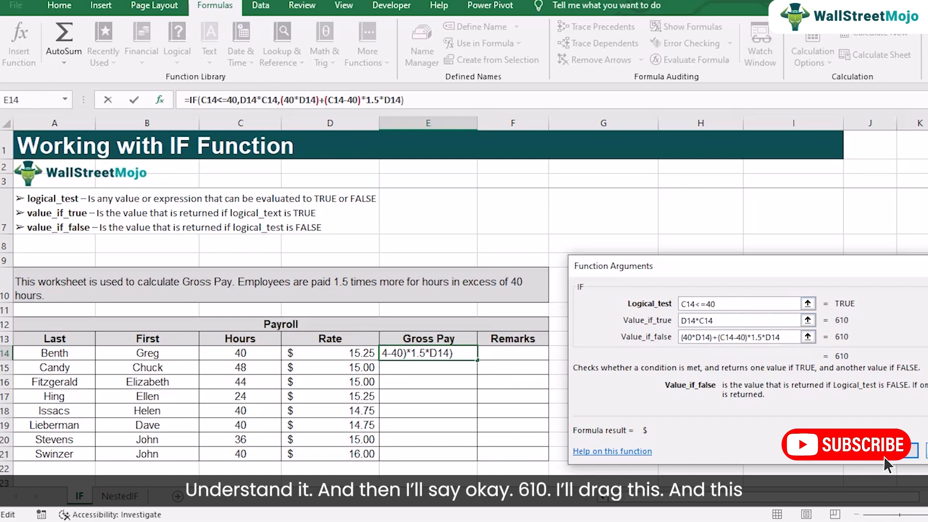
left_click(908, 453)
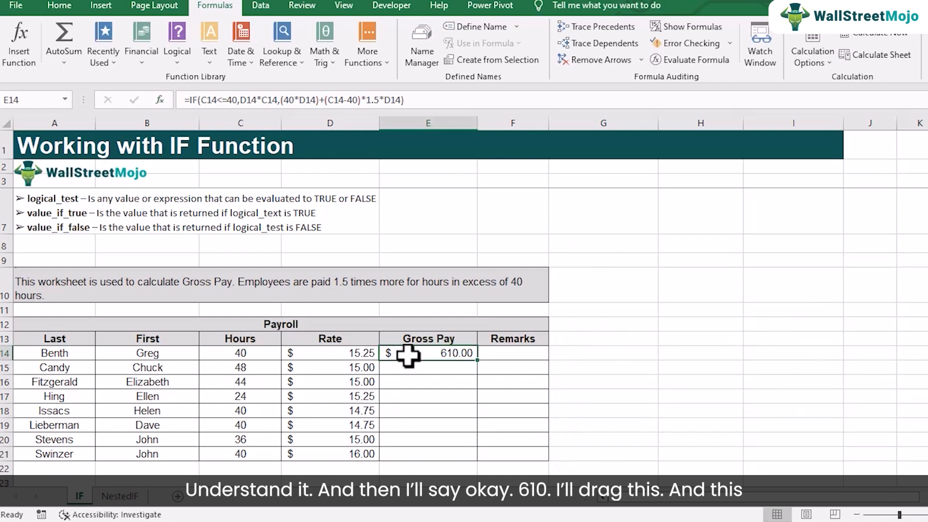
left_click_drag(477, 365, 472, 460)
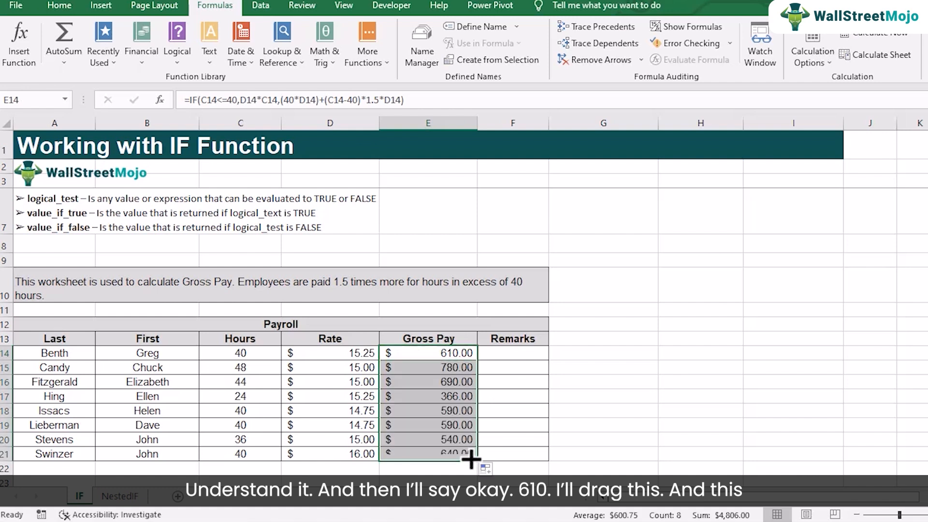
Examine the IF formulas in E15 and E14 along with the rate and hours in row 15
double_click(438, 369)
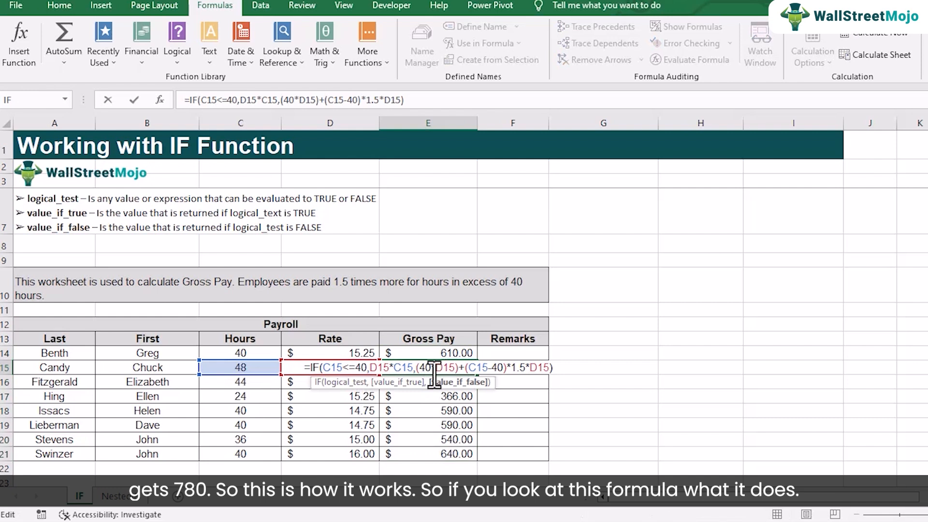
key("Return")
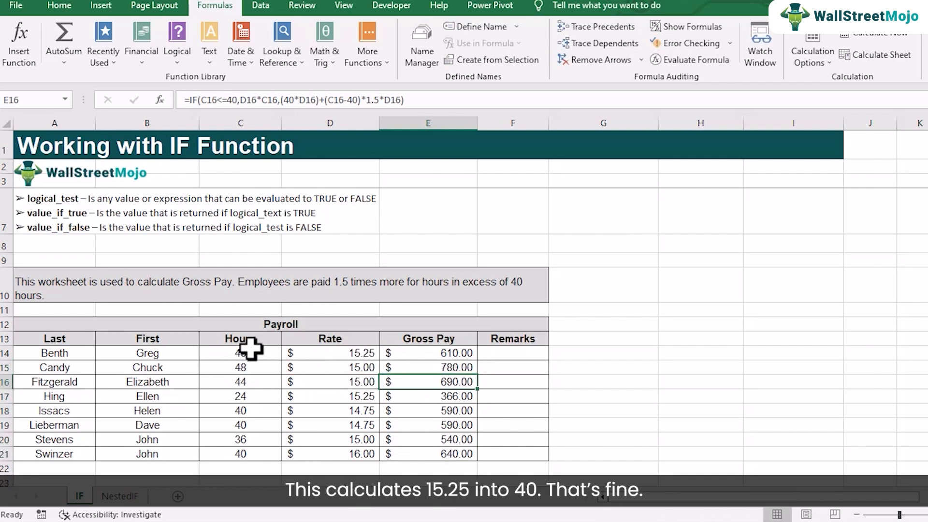
left_click(315, 371)
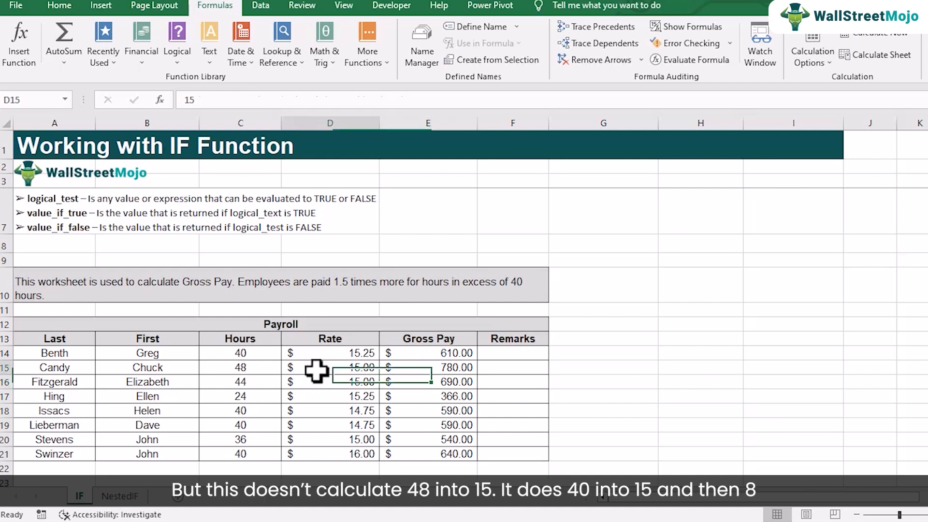
left_click(244, 368)
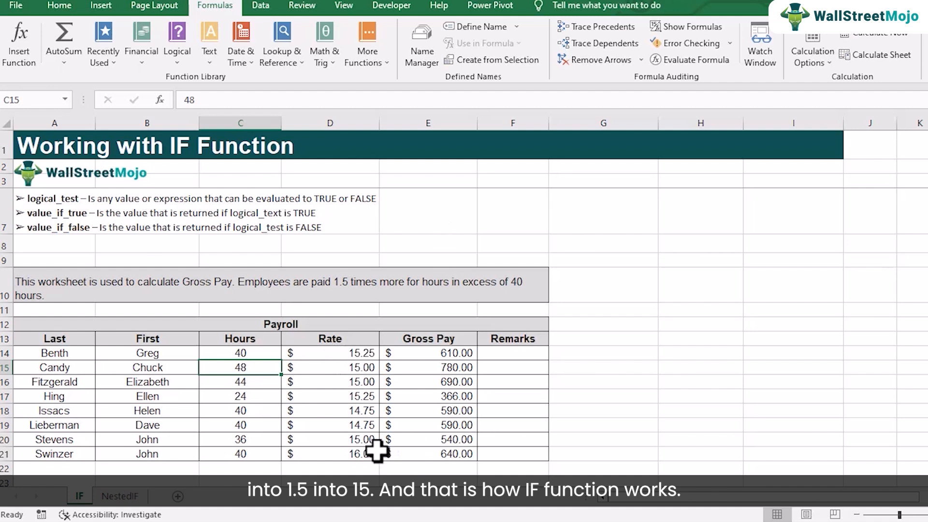
double_click(414, 355)
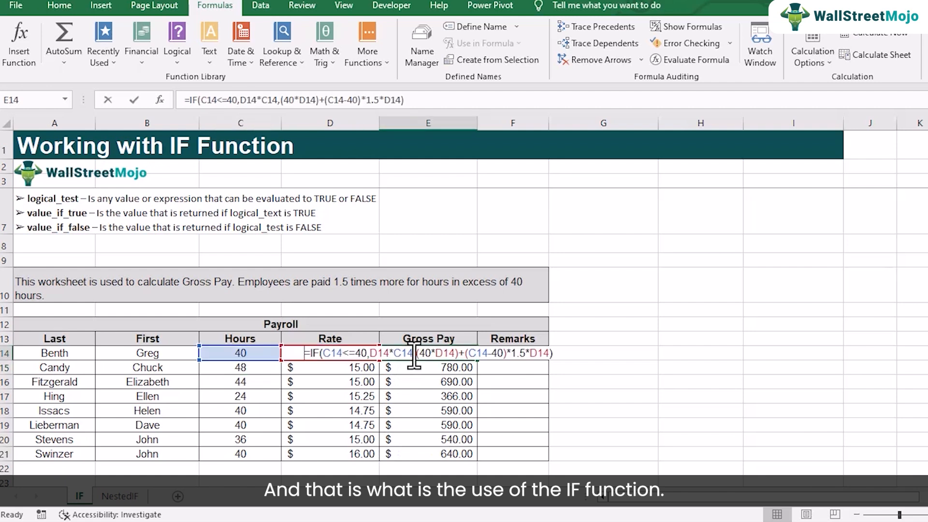
key("Return")
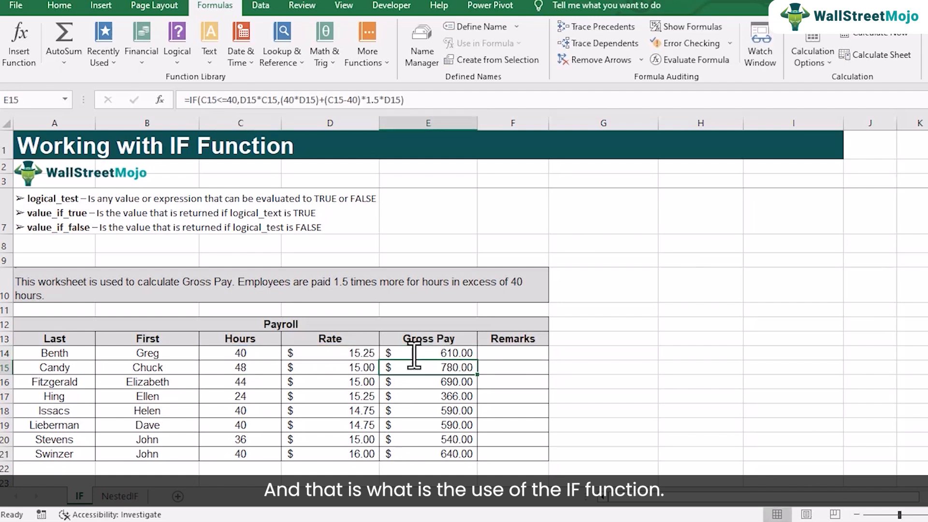